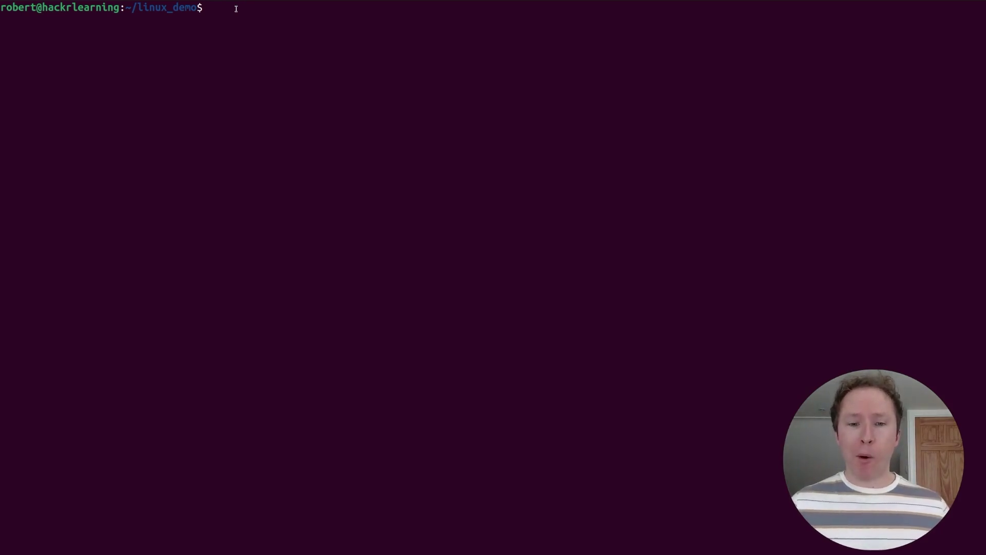
{"action": "type", "text": "sudo"}
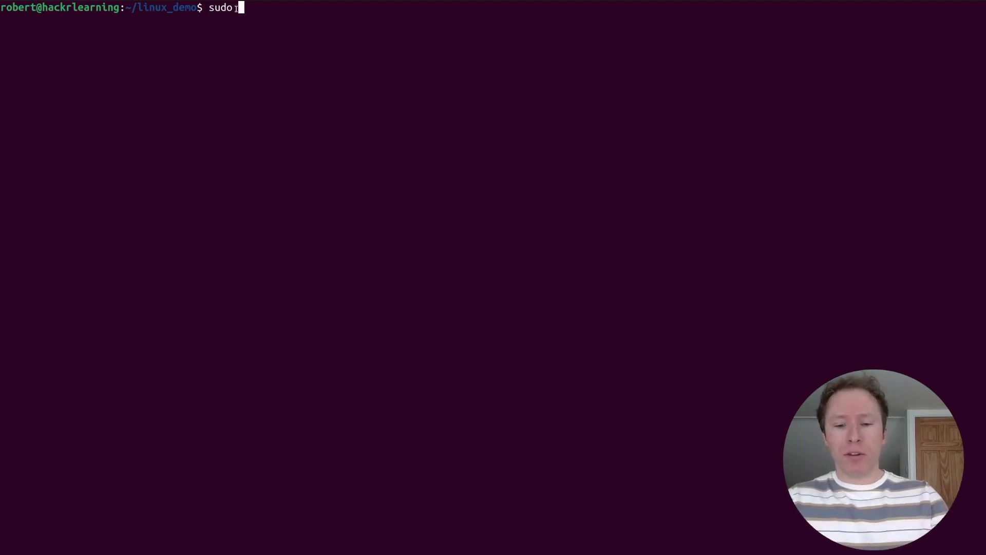
{"action": "type", "text": "nano /etc"}
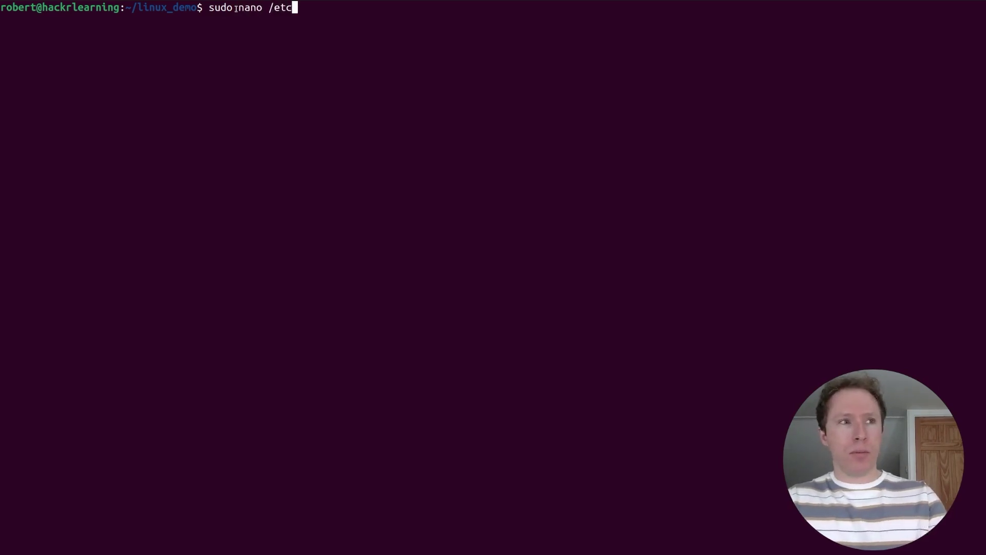
{"action": "type", "text": "/fst"}
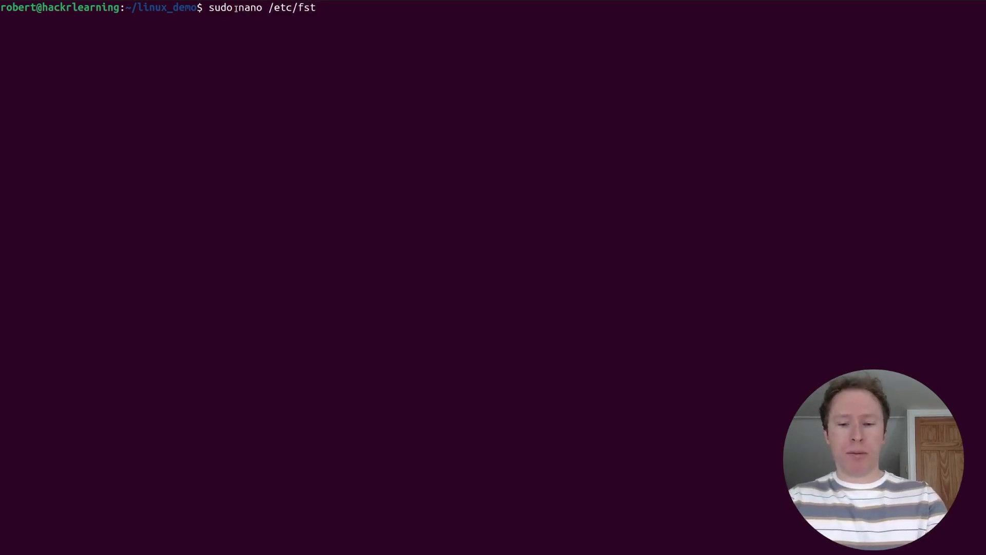
{"action": "type", "text": "ab"}
- Run sudo nano /etc/fstab to open the filesystem table for editing
{"action": "key", "text": "Return"}
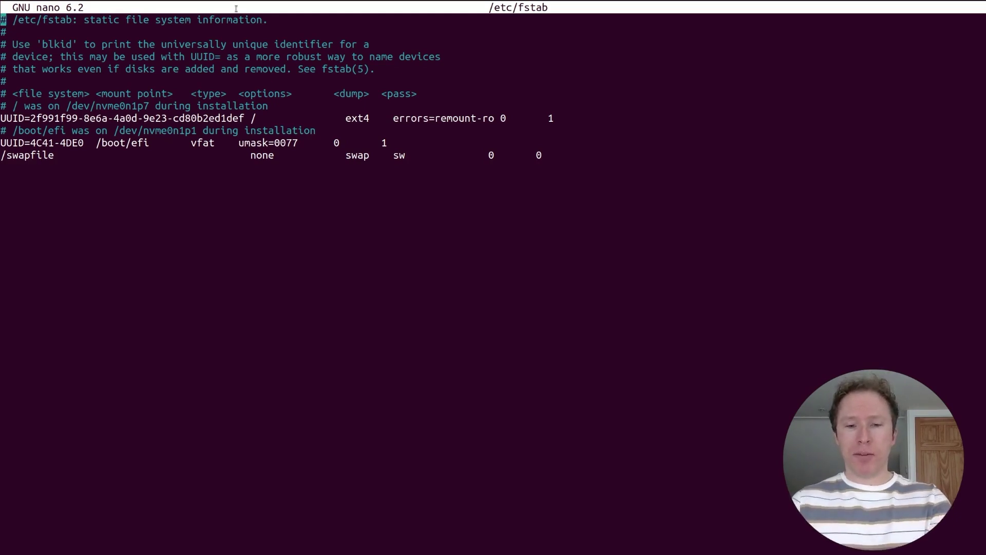
- Leave nano and restrict my_script.sh to its owner with chmod 700
{"action": "key", "text": "ctrl+x"}
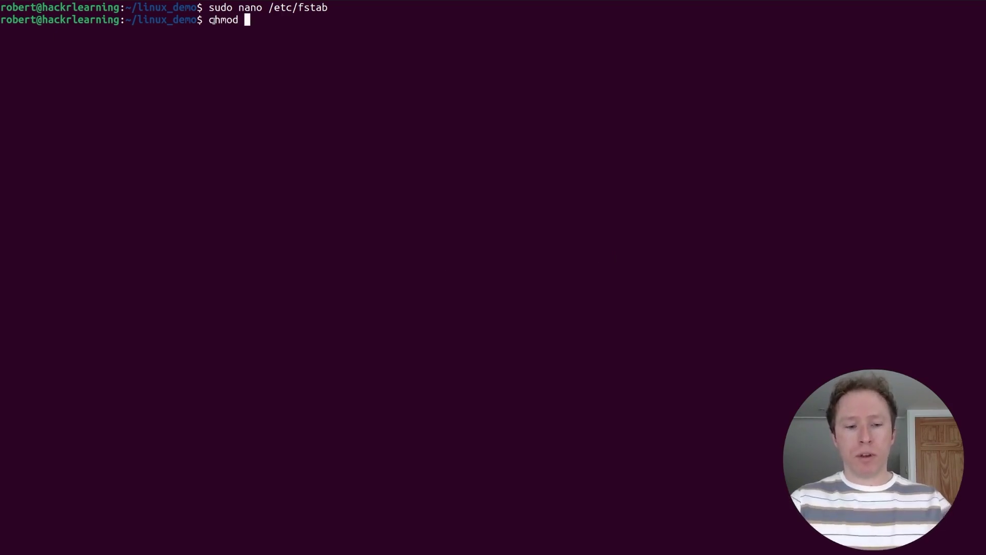
{"action": "type", "text": "700"}
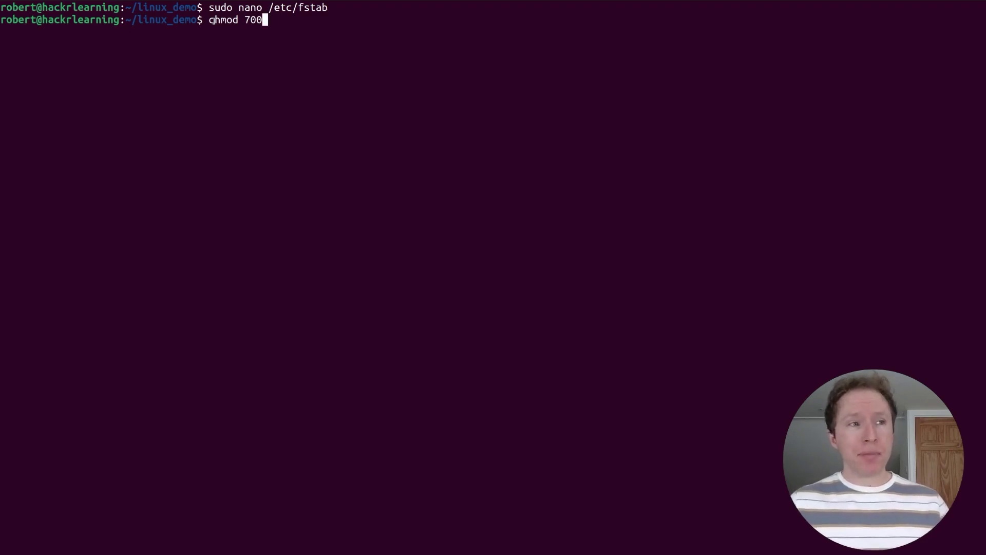
{"action": "type", "text": " my_s"}
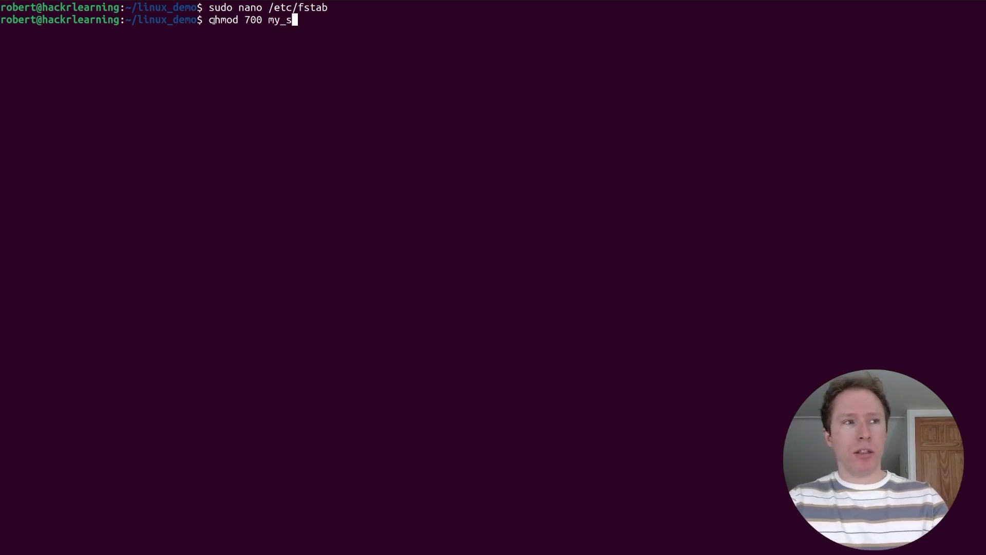
{"action": "type", "text": "c"}
{"action": "key", "text": "Tab"}
{"action": "key", "text": "Return"}
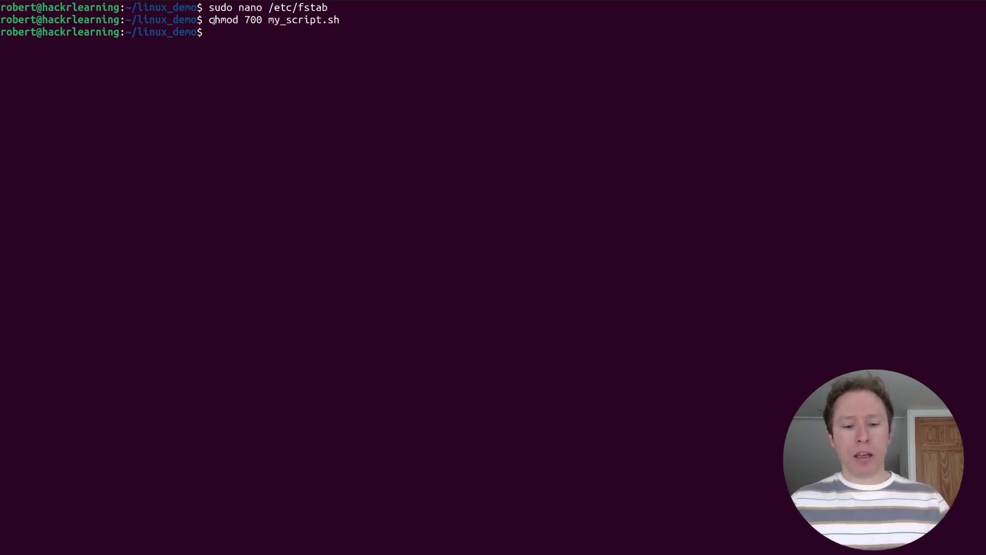
{"action": "type", "text": "ls -la"}
- List the folder with ls -la and highlight the my_script.sh -rwx------ row
{"action": "key", "text": "Return"}
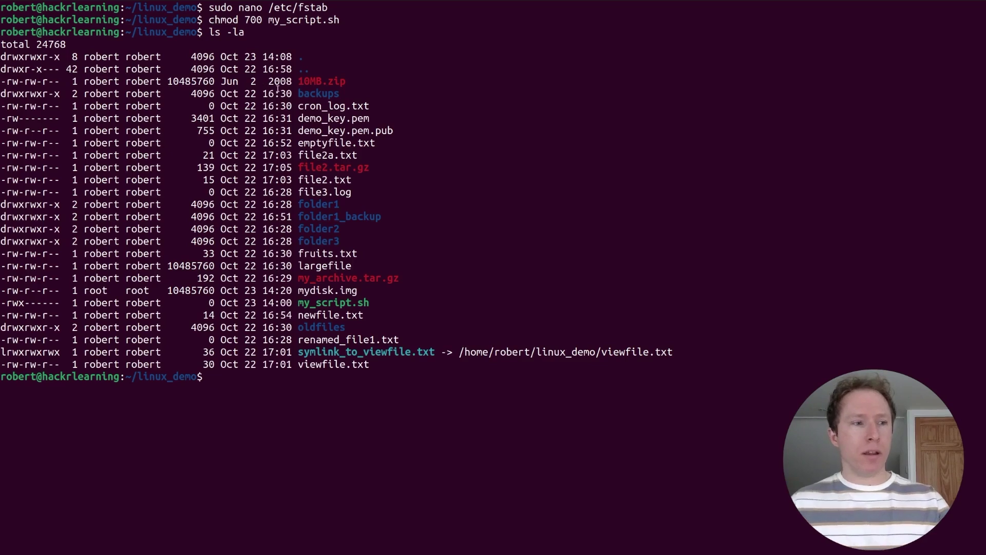
{"action": "triple_click", "coordinate": [324, 303]}
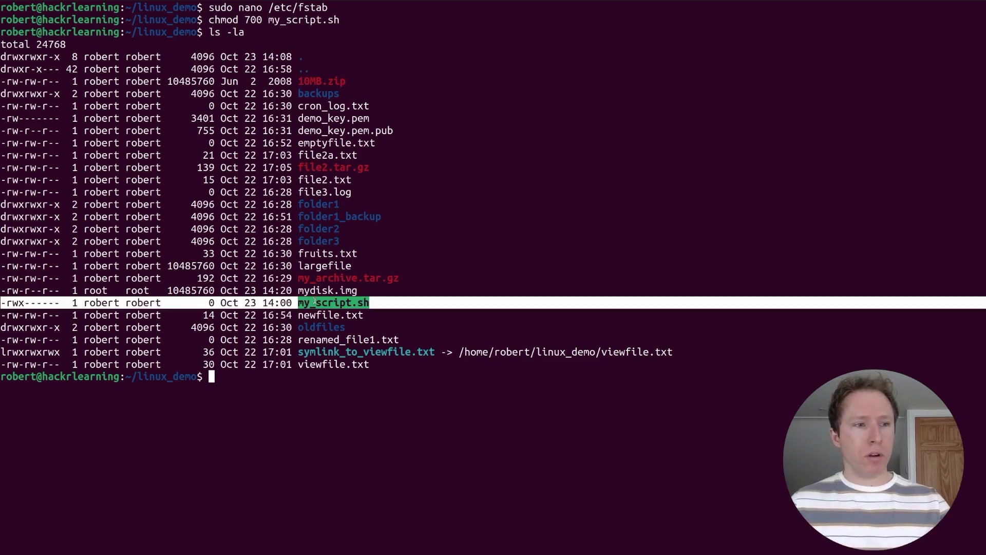
{"action": "left_click", "coordinate": [17, 302]}
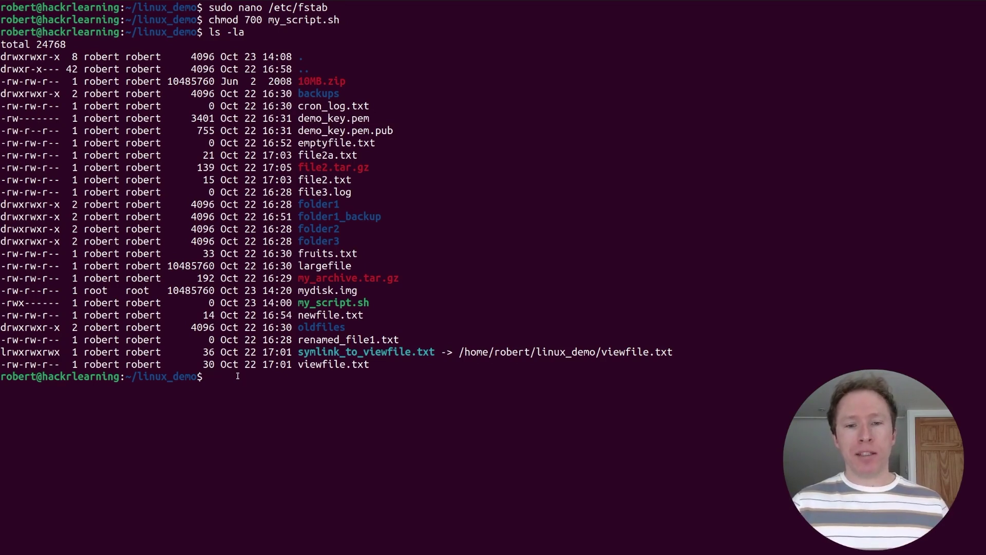
- Find apache2 processes, kill them with sudo killall apache2, and recheck with ps aux | grep
{"action": "key", "text": "ctrl+l"}
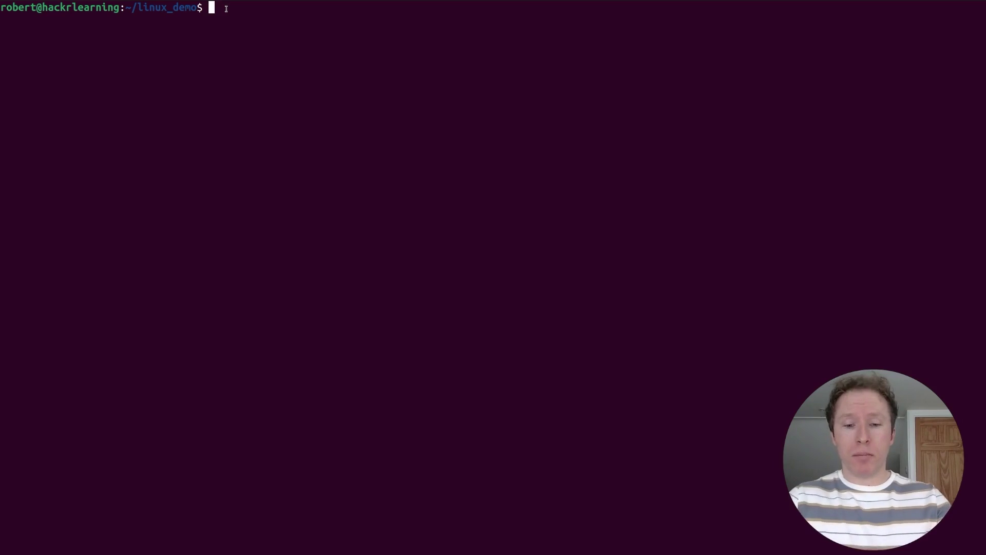
{"action": "type", "text": "ps a"}
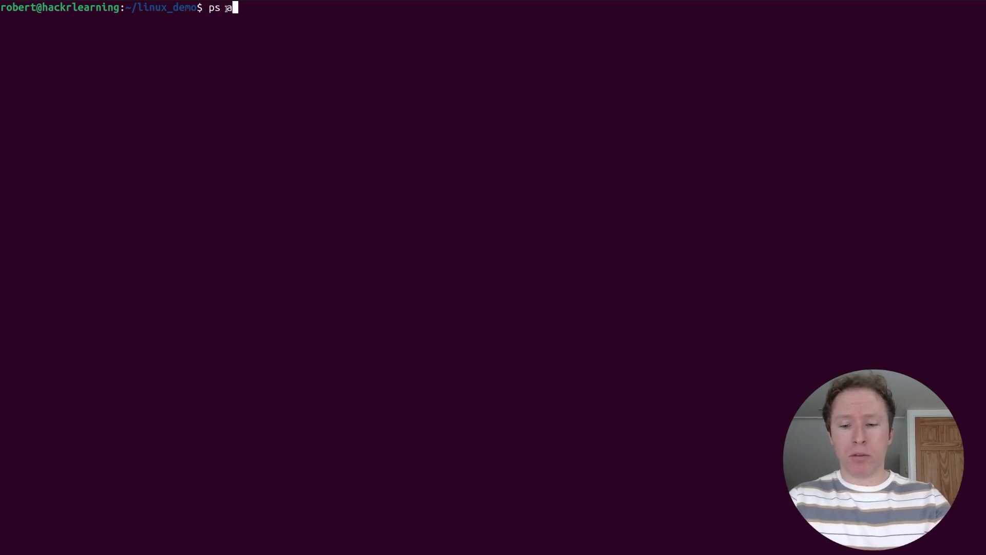
{"action": "type", "text": "ux | gre"}
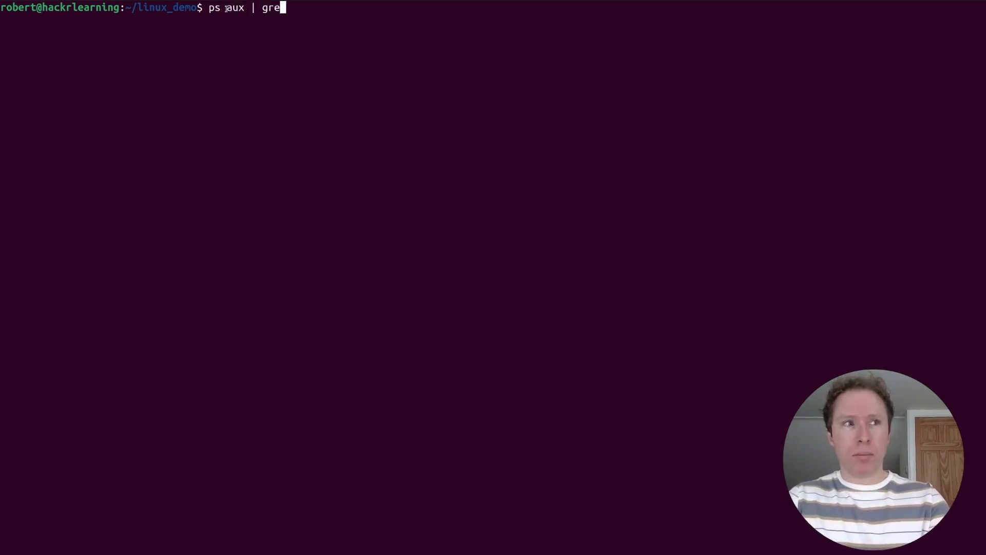
{"action": "type", "text": "p apache2"}
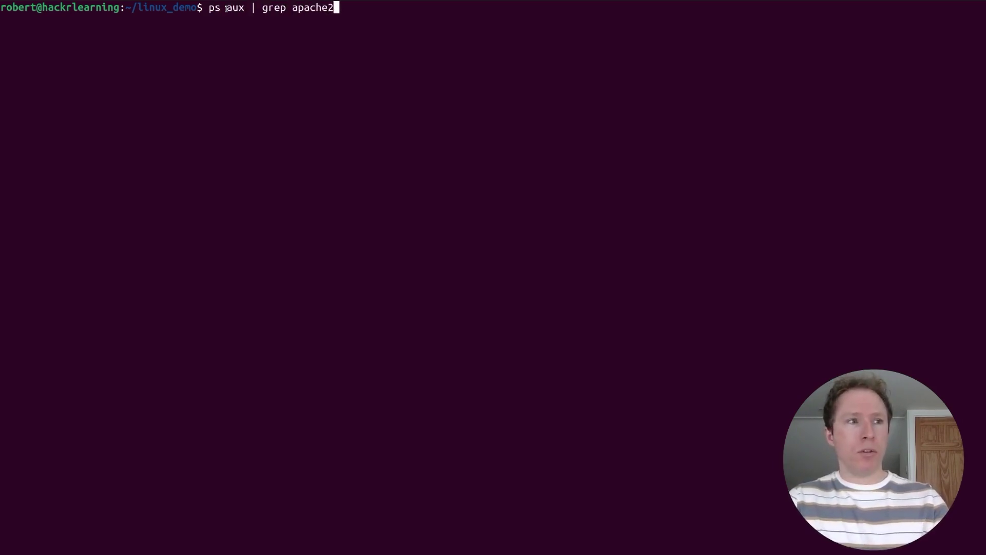
{"action": "key", "text": "Return"}
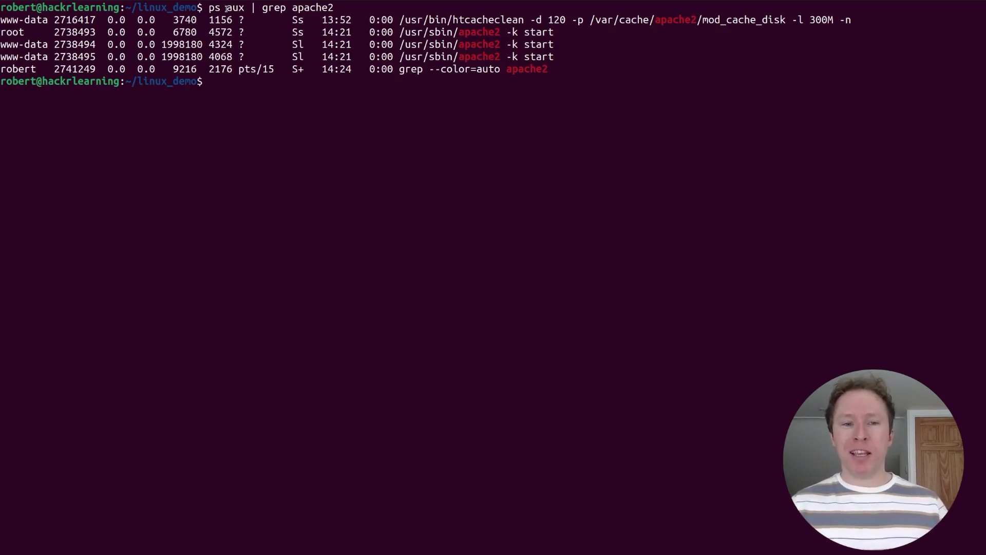
{"action": "type", "text": "sudo "}
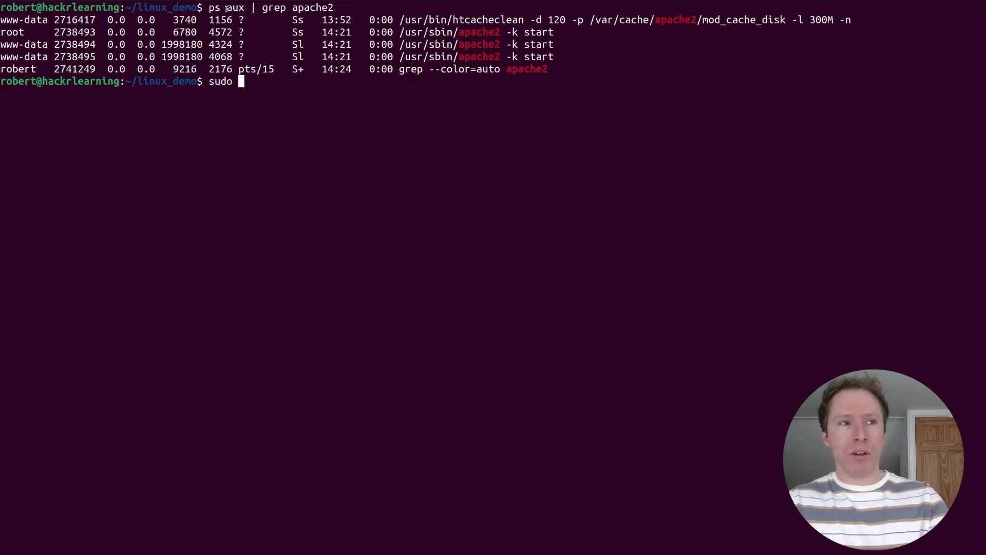
{"action": "type", "text": "kil"}
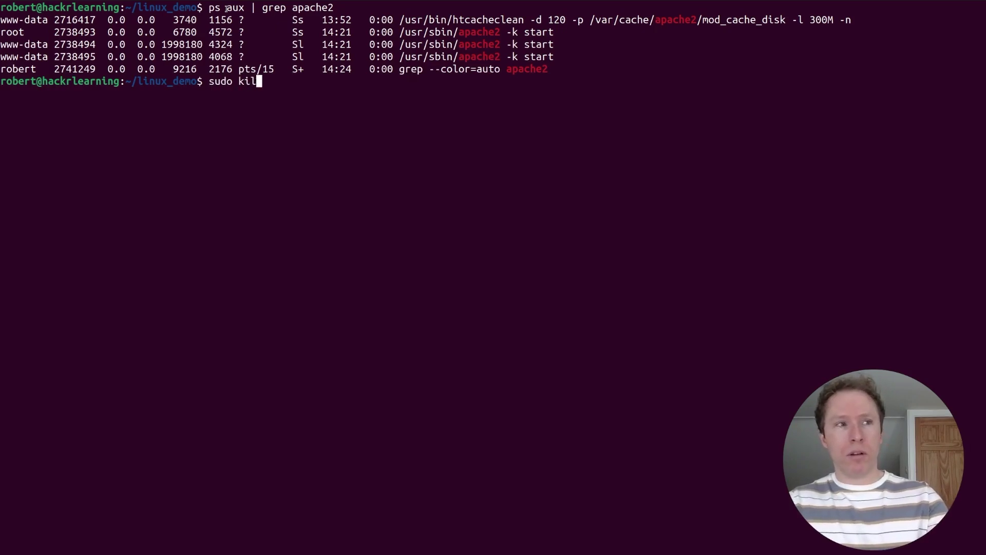
{"action": "type", "text": "lall apache2"}
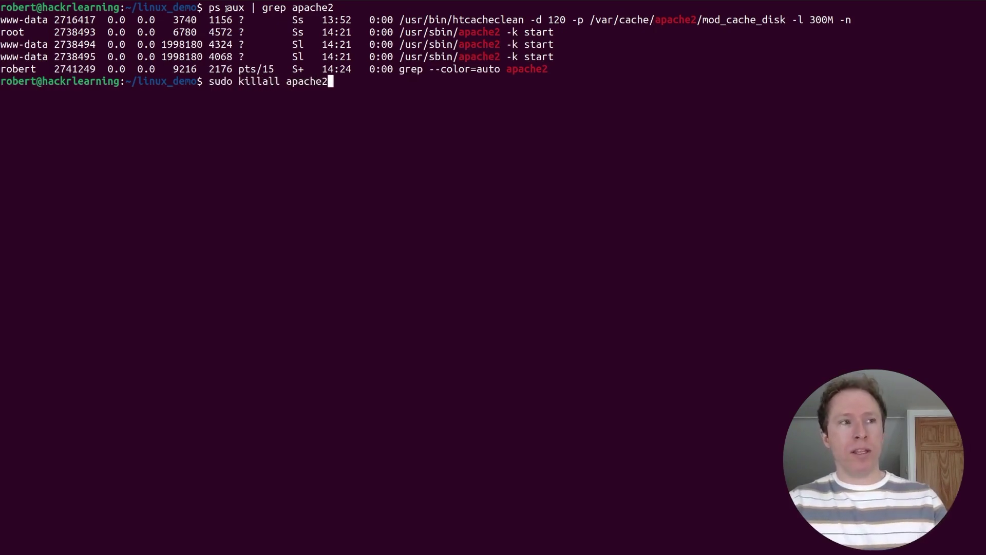
{"action": "key", "text": "Return"}
{"action": "type", "text": "ps aux | grep apache2"}
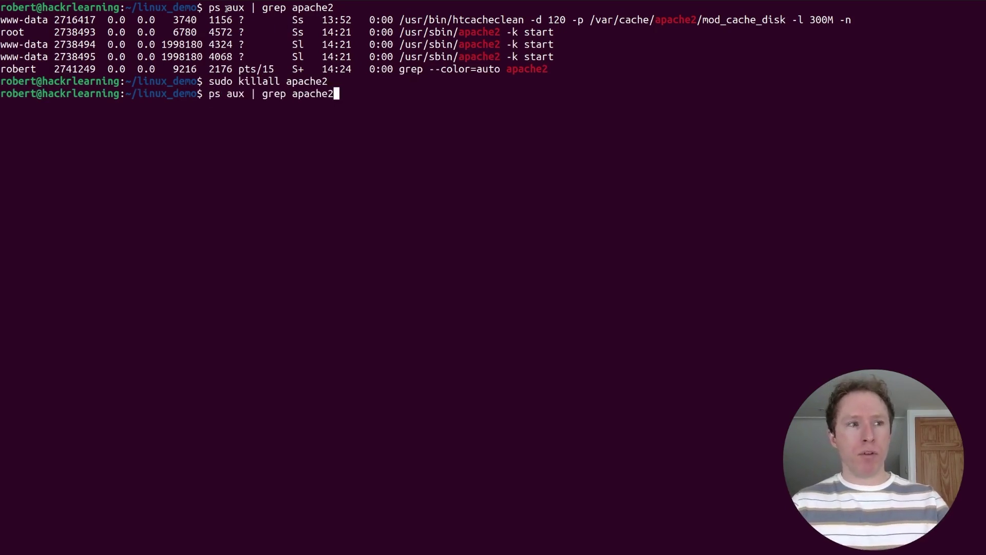
{"action": "key", "text": "Return"}
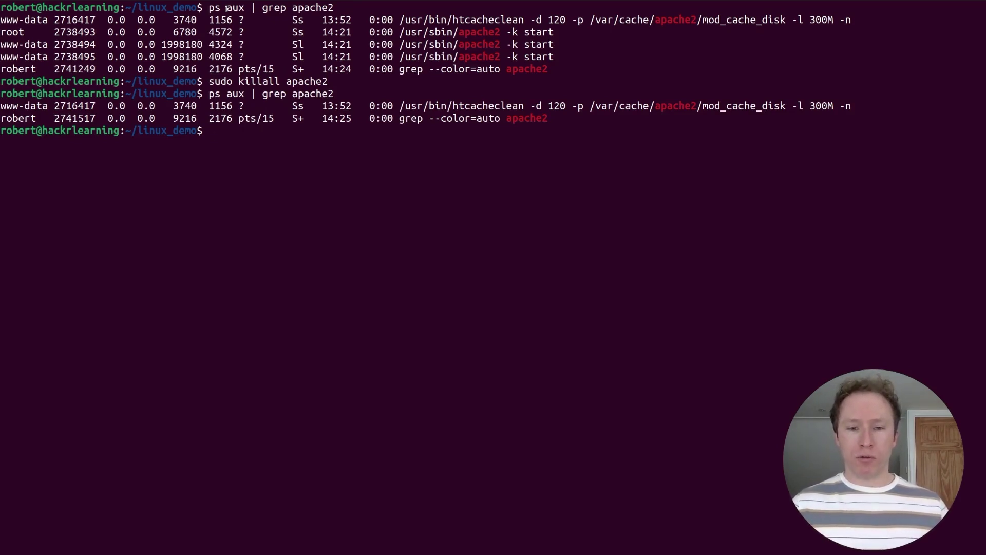
- Review the firewall chains from sudo iptables -L, clearing the screen before and after
{"action": "key", "text": "ctrl+l"}
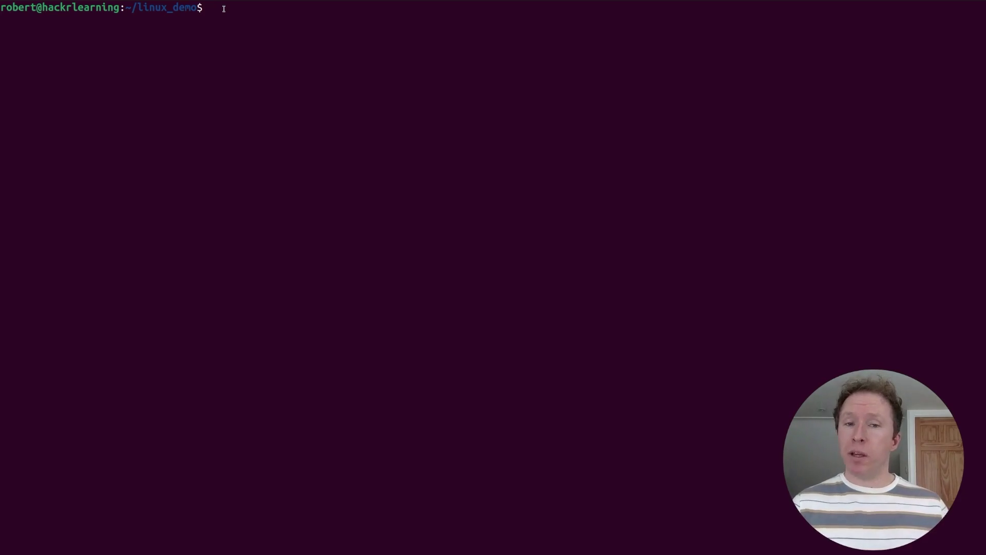
{"action": "type", "text": "s"}
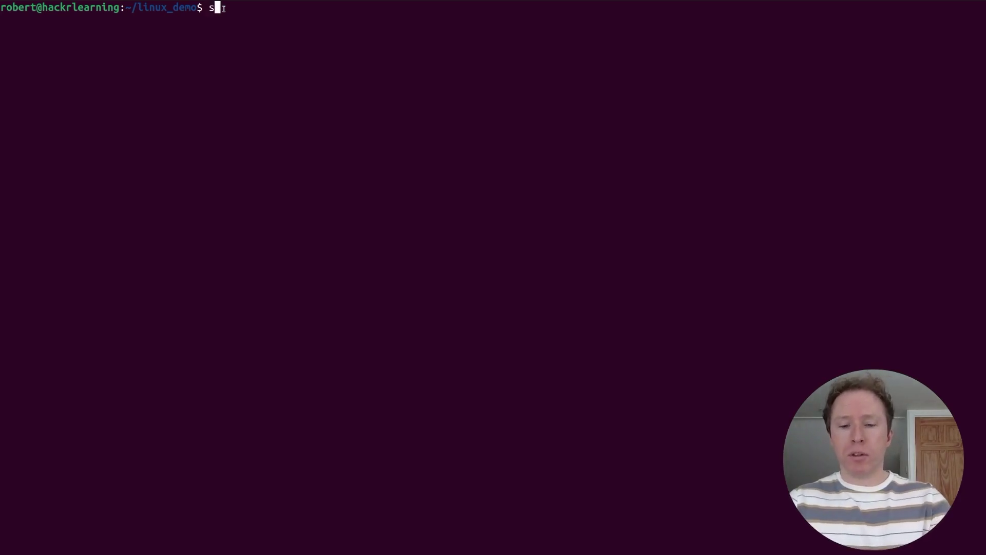
{"action": "type", "text": "udo iptables -L"}
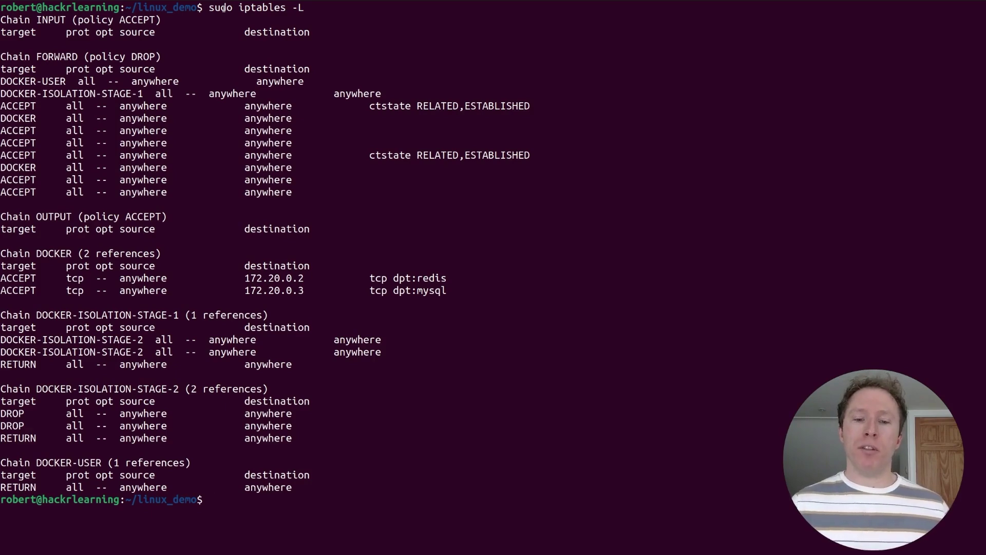
{"action": "key", "text": "ctrl+l"}
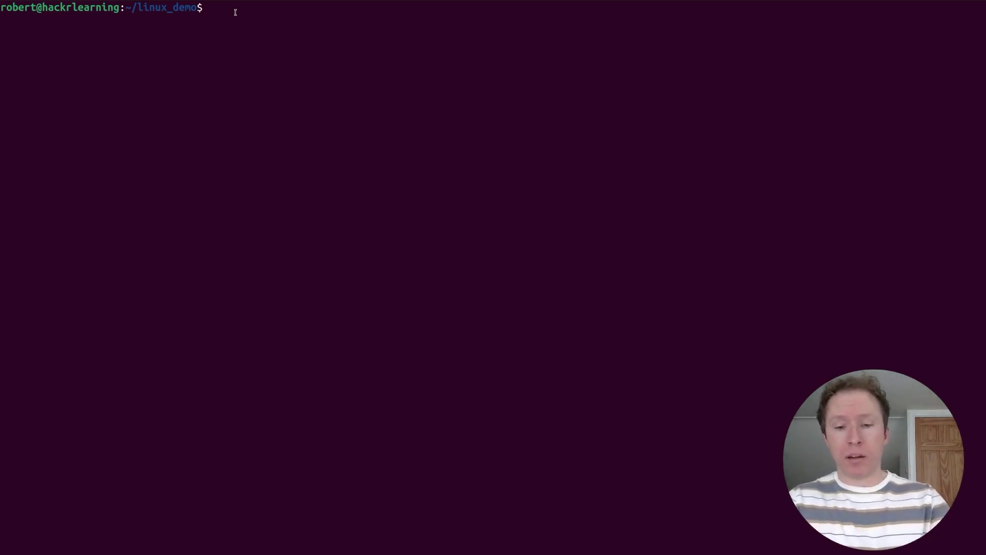
{"action": "type", "text": "sudo fdisk "}
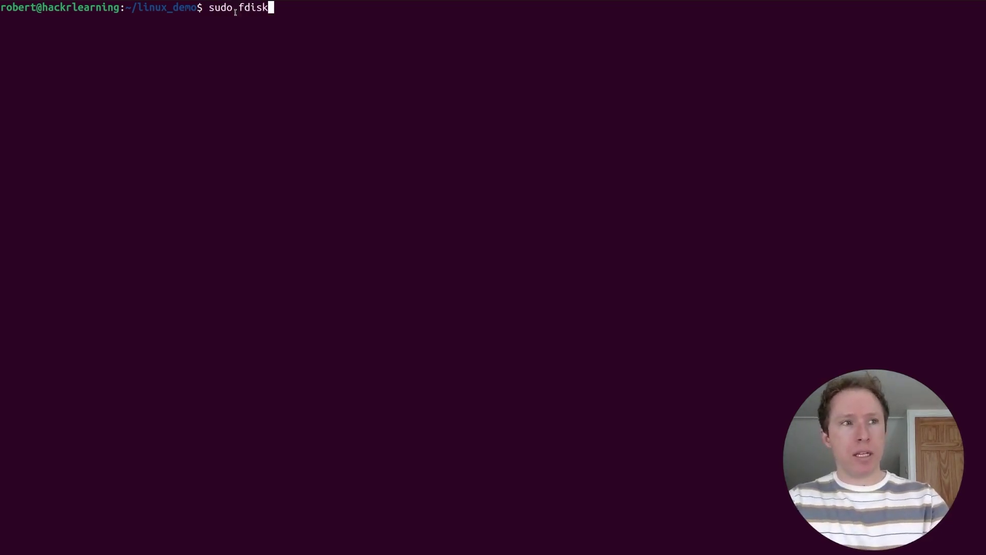
{"action": "type", "text": "-l"}
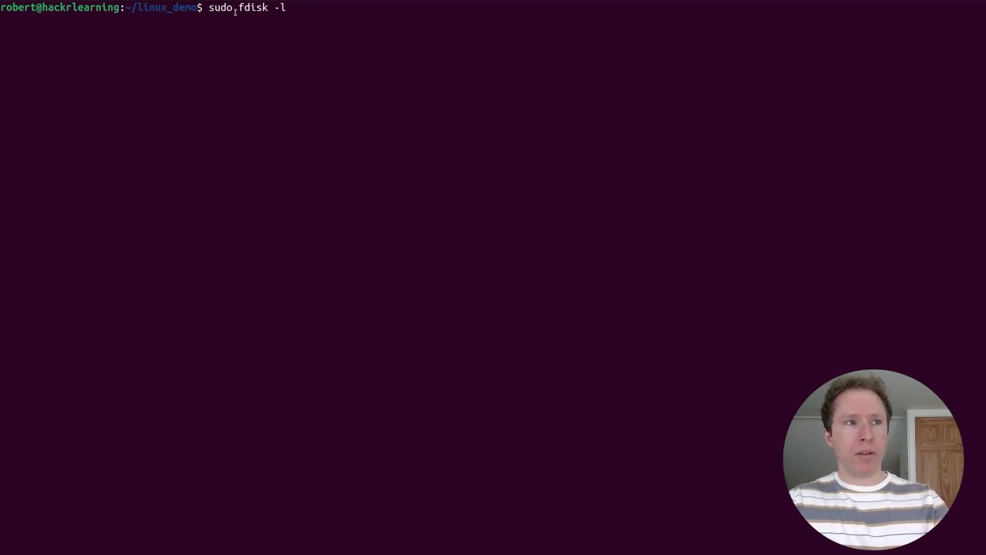
- List disks, create a 10 MB mydisk.img with dd, and attach it to free /dev/loop8
{"action": "key", "text": "Return"}
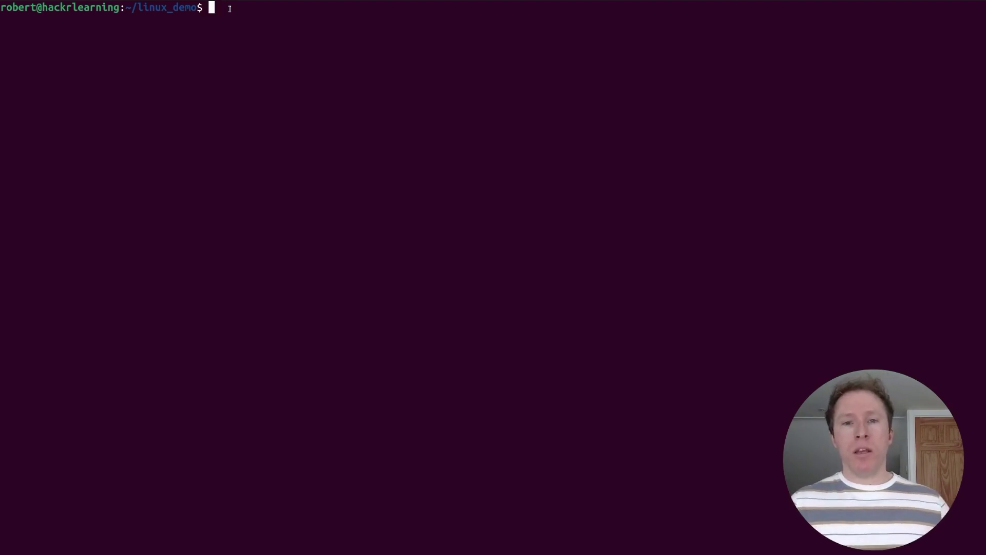
{"action": "type", "text": "sudo l"}
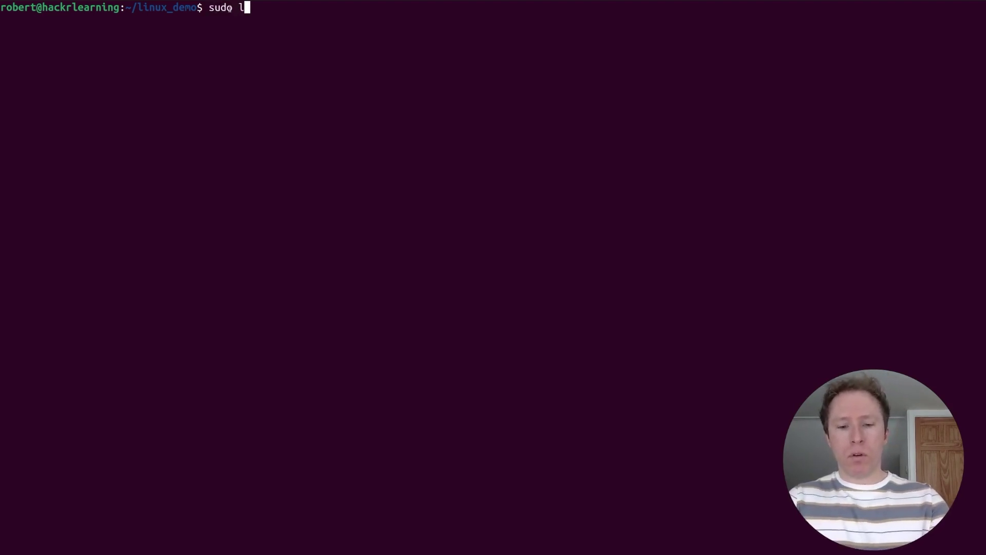
{"action": "type", "text": "osetup "}
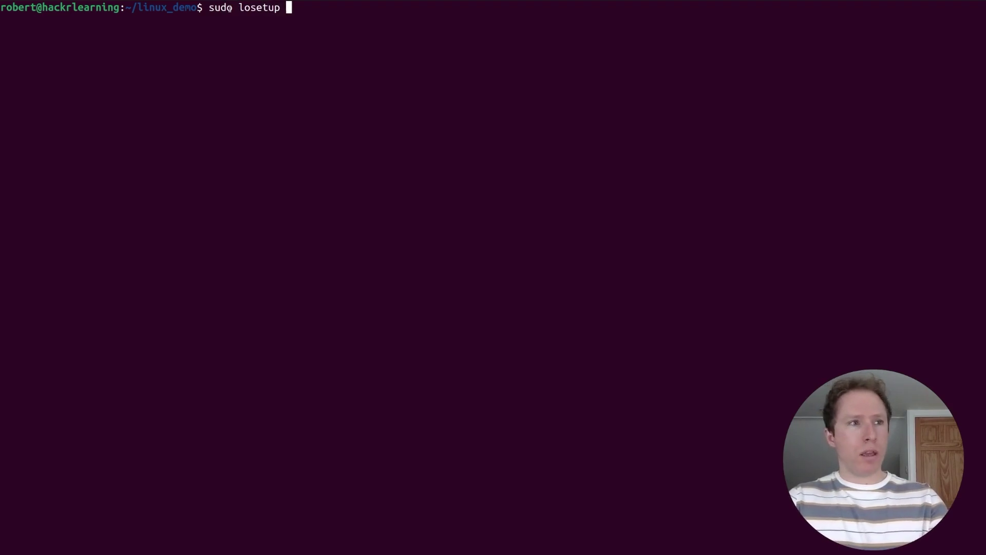
{"action": "type", "text": "-f"}
{"action": "key", "text": "Return"}
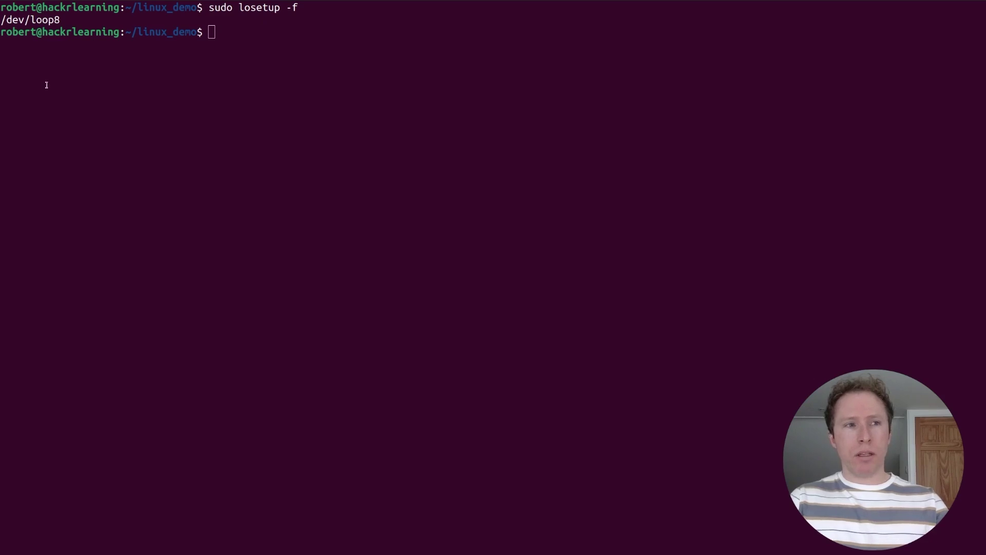
{"action": "type", "text": "sudo dd if=/dev/zero of=~/linux_demo/mydisk.img bs=1M count=10"}
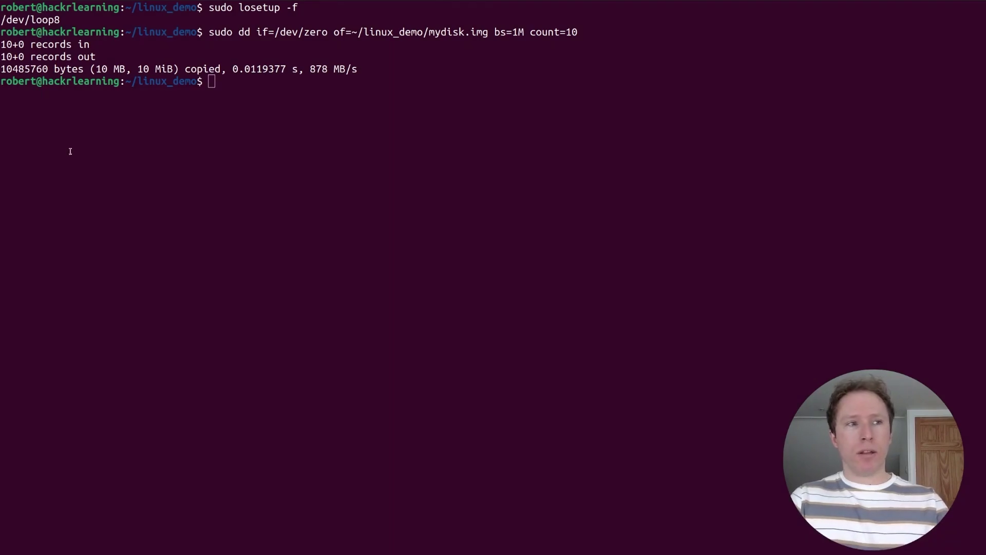
{"action": "type", "text": "sudo losetup /dev/loop8 ~/linux_demo/mydisk.img"}
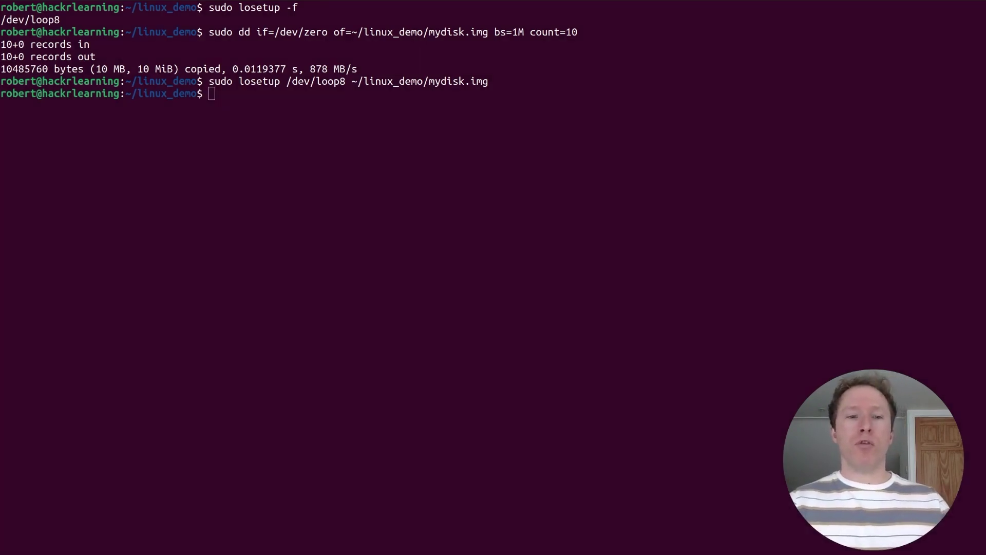
- Format /dev/loop8 as ext4, mount it at /mnt, and list /mnt showing lost+found
{"action": "left_click", "coordinate": [232, 97]}
{"action": "type", "text": "sudo mkfs.ext4 /dev/loop8"}
{"action": "key", "text": "Return"}
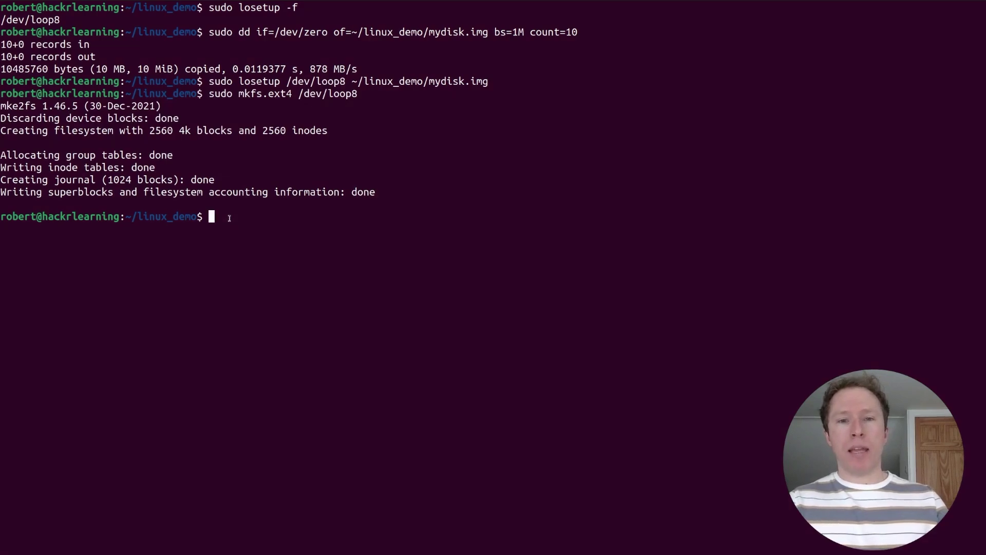
{"action": "type", "text": "sudo mount /dev/loop8 /mnt"}
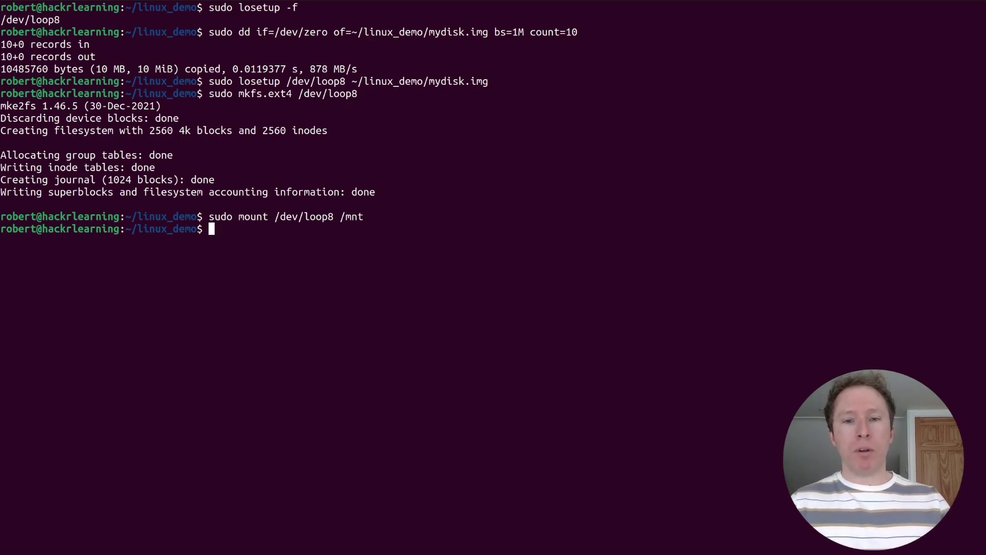
{"action": "type", "text": "ls"}
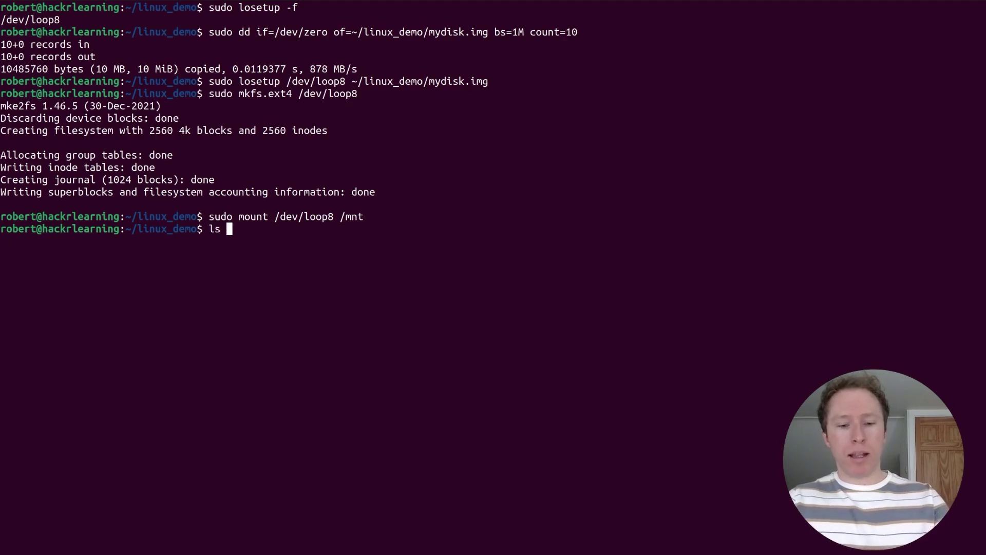
{"action": "type", "text": " /mnt"}
{"action": "key", "text": "Return"}
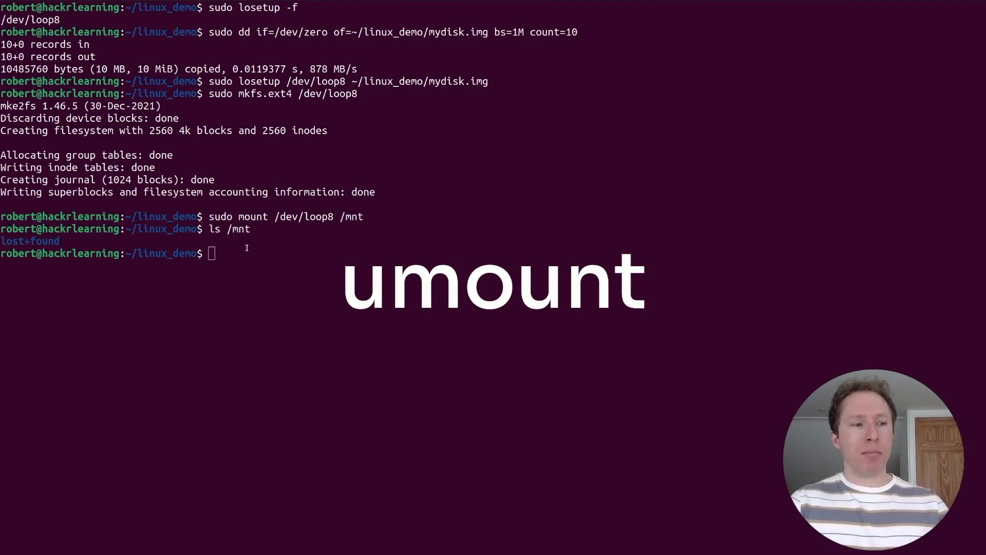
{"action": "type", "text": "sudo umount /mnt"}
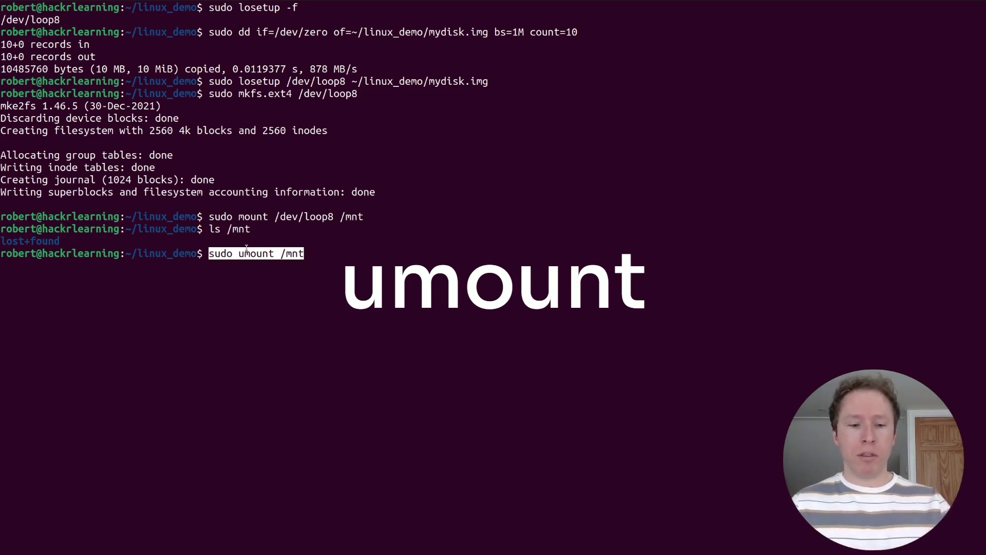
- Unmount /mnt, detach /dev/loop8 with losetup -d, and clear the screen
{"action": "key", "text": "Return"}
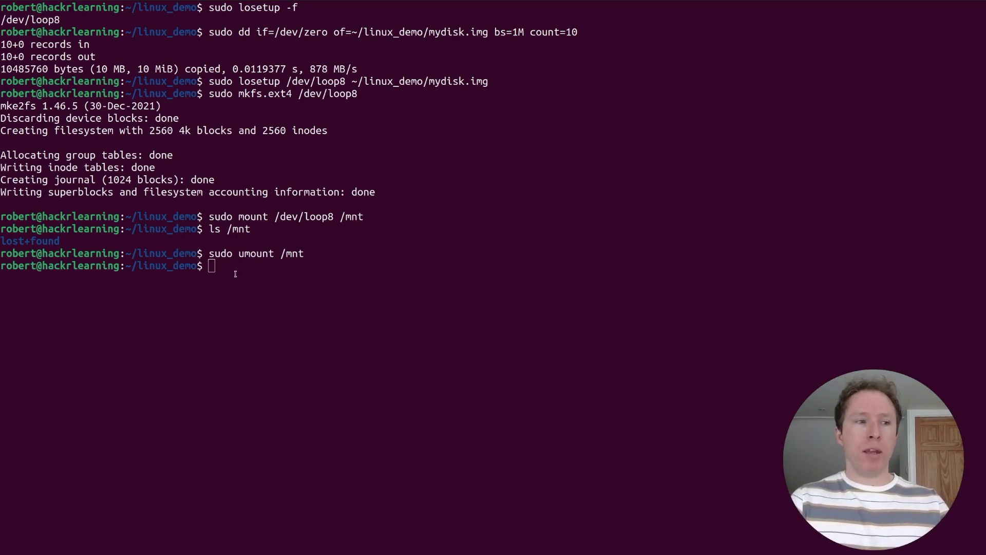
{"action": "type", "text": "sudo losetup -d /dev/loop8"}
{"action": "key", "text": "Return"}
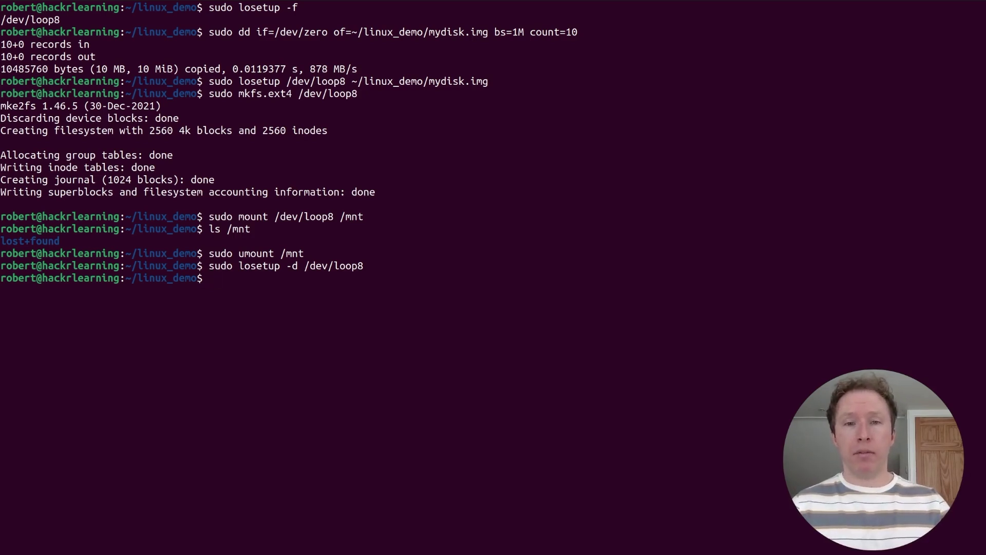
{"action": "key", "text": "ctrl+l"}
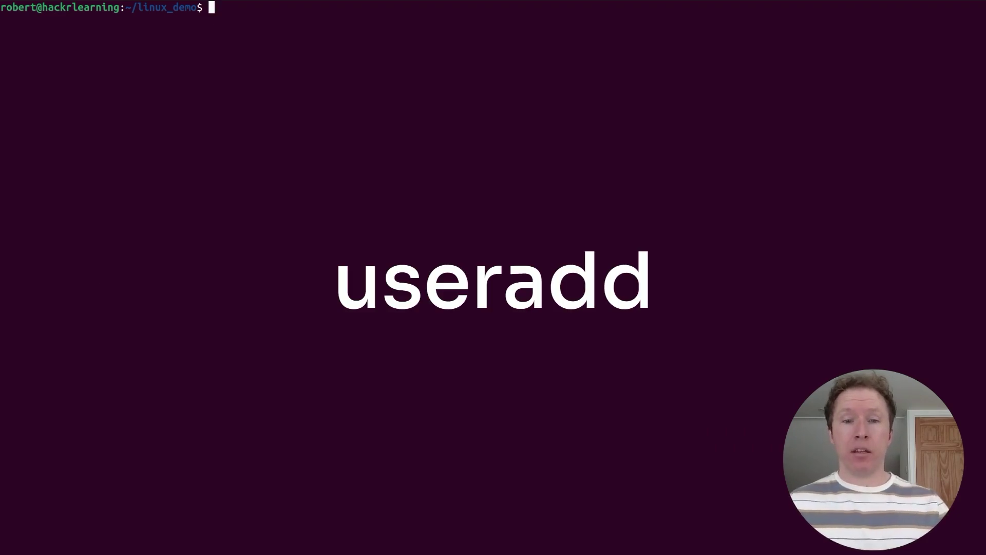
{"action": "type", "text": "sudo "}
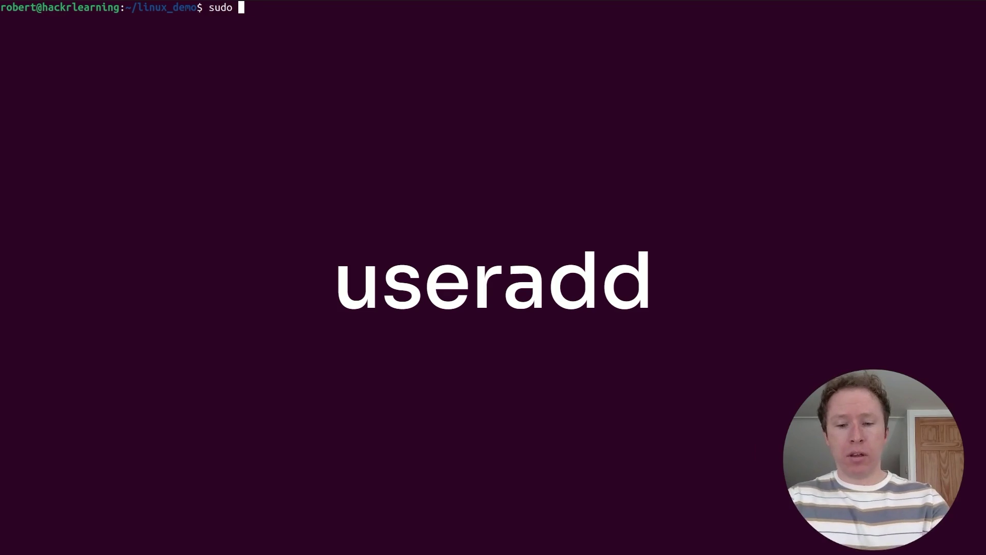
{"action": "type", "text": "useradd elite_"}
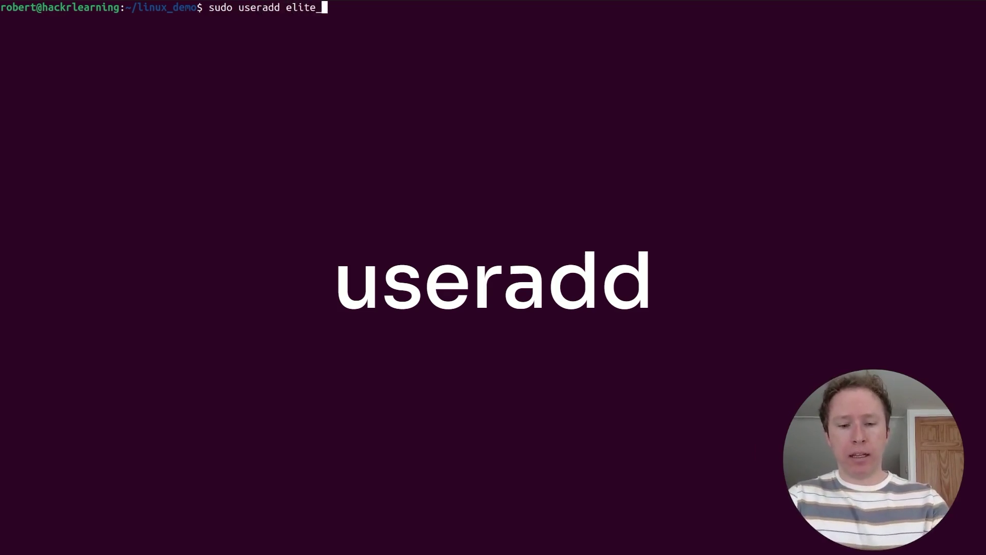
{"action": "type", "text": "user"}
- Create elite_user with sudo useradd and set its password with sudo passwd, entering it twice
{"action": "key", "text": "Return"}
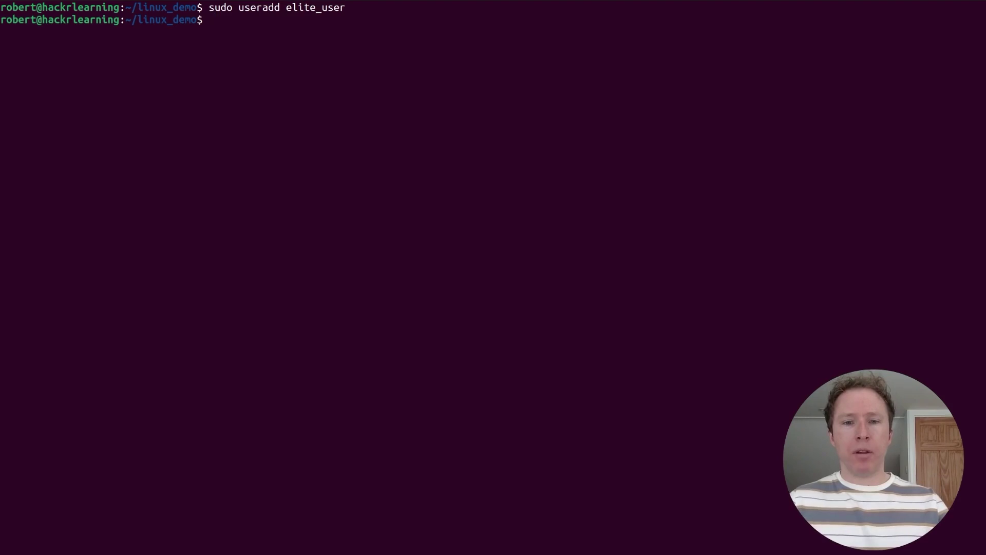
{"action": "type", "text": "sudo pas"}
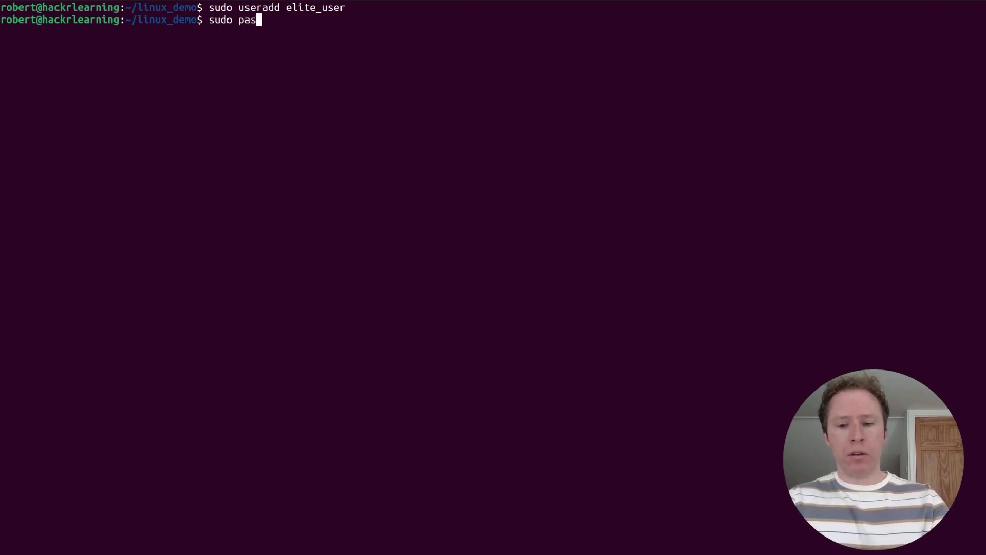
{"action": "type", "text": "swd"}
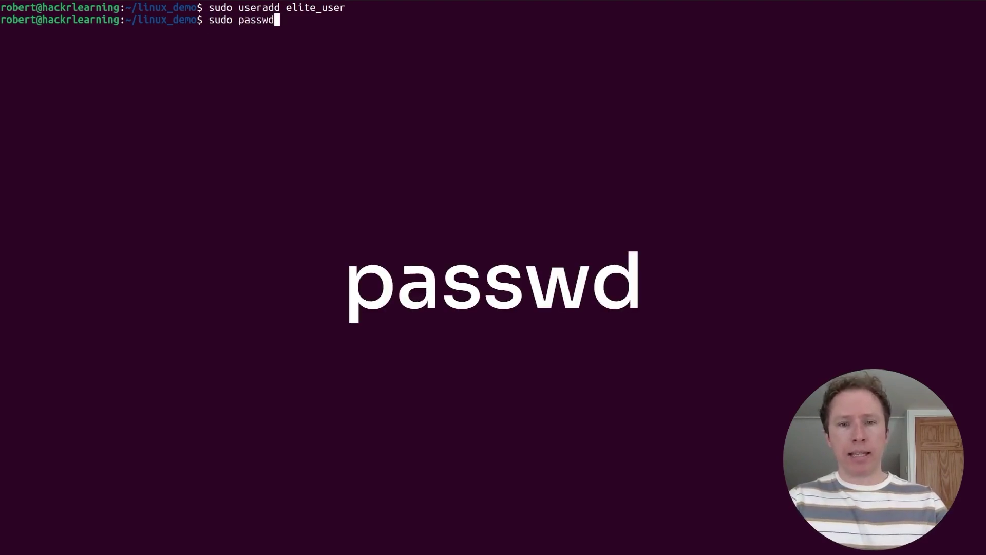
{"action": "type", "text": " elite"}
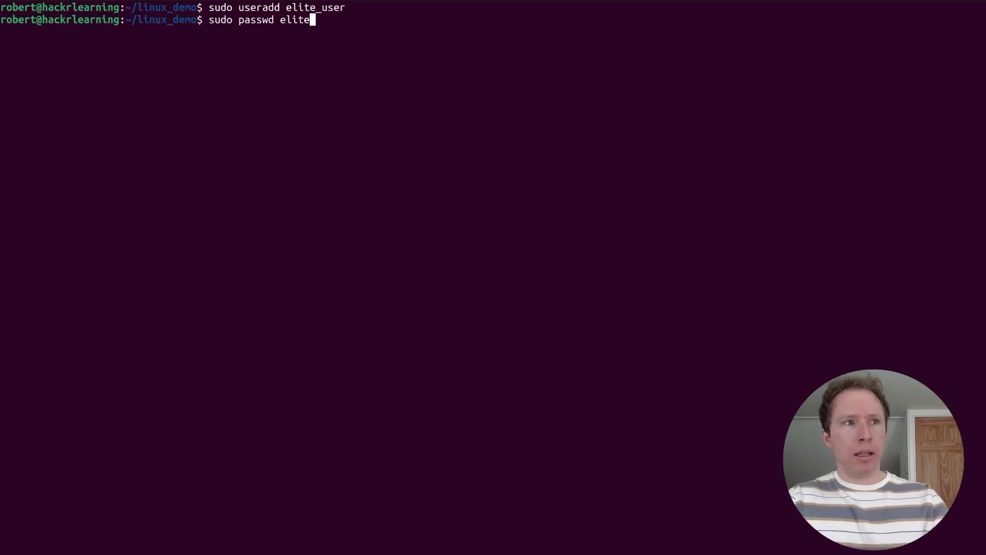
{"action": "type", "text": "_user"}
{"action": "key", "text": "Return"}
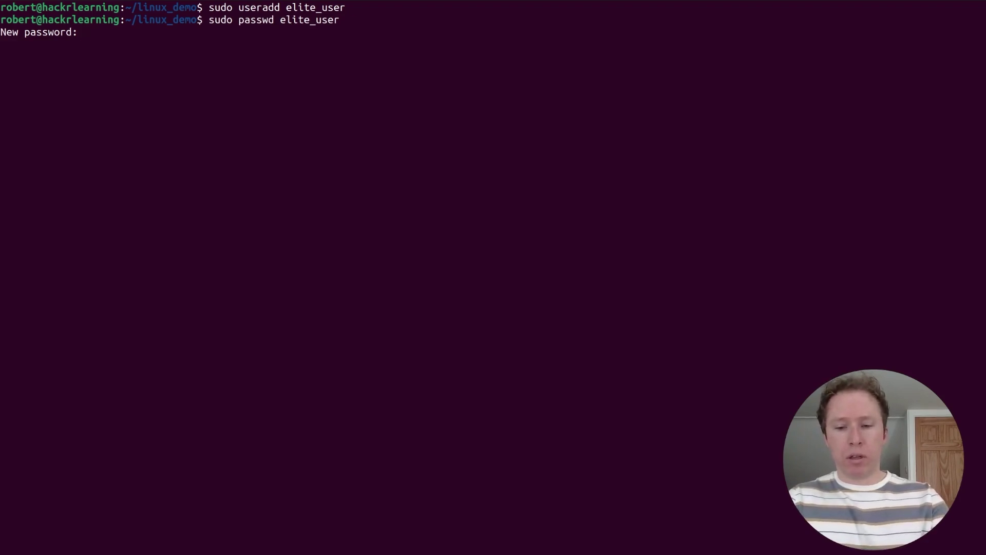
{"action": "key", "text": "Return"}
{"action": "key", "text": "Return"}
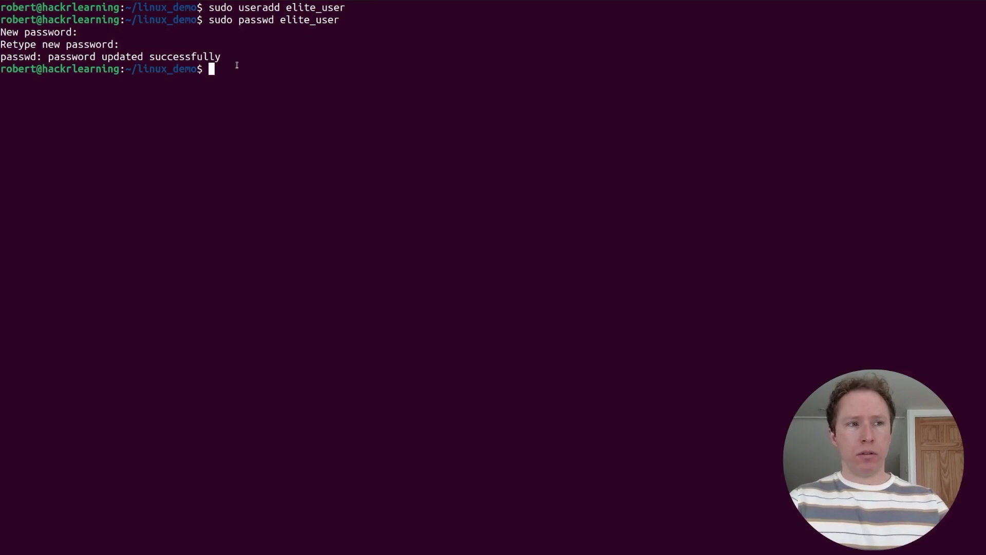
{"action": "type", "text": "sudo usermod"}
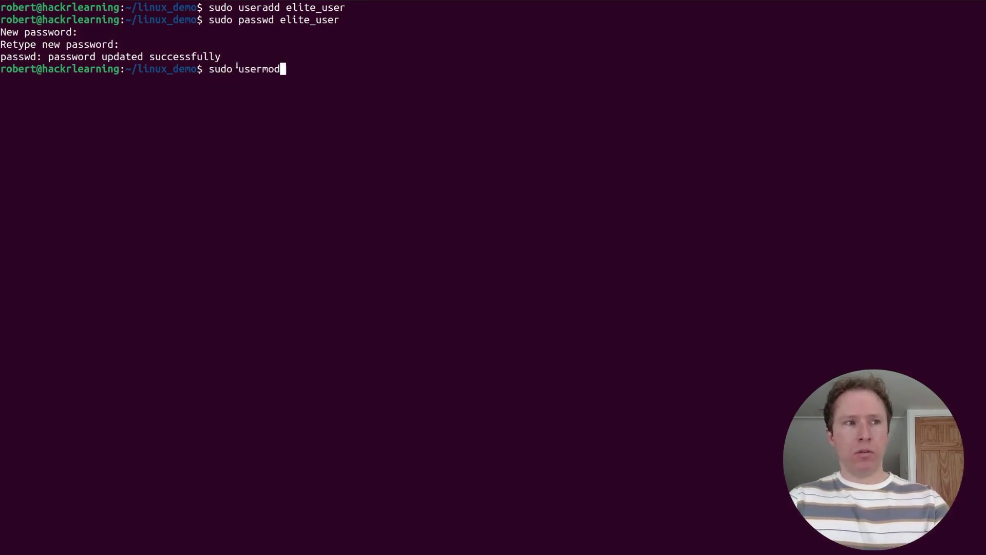
{"action": "type", "text": " -a"}
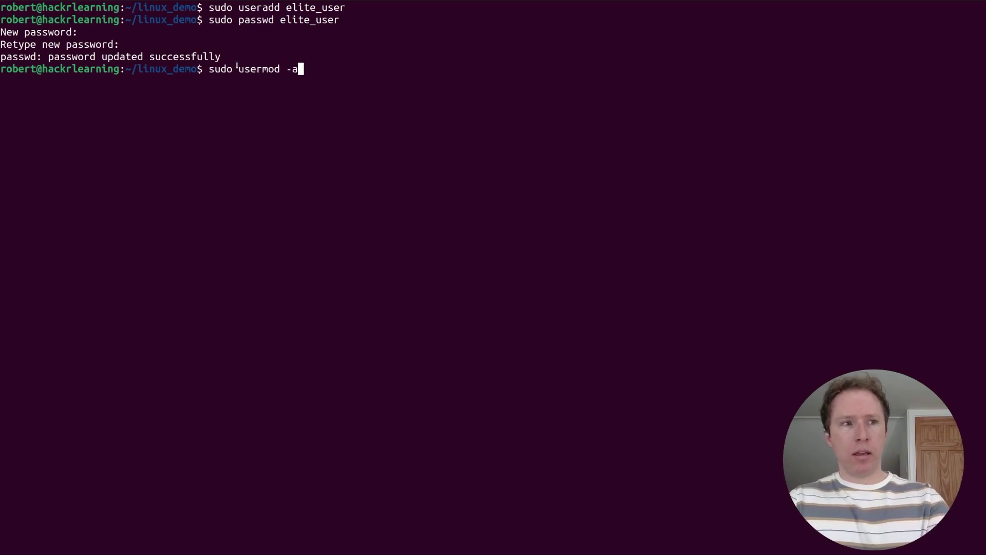
{"action": "type", "text": "G sudo"}
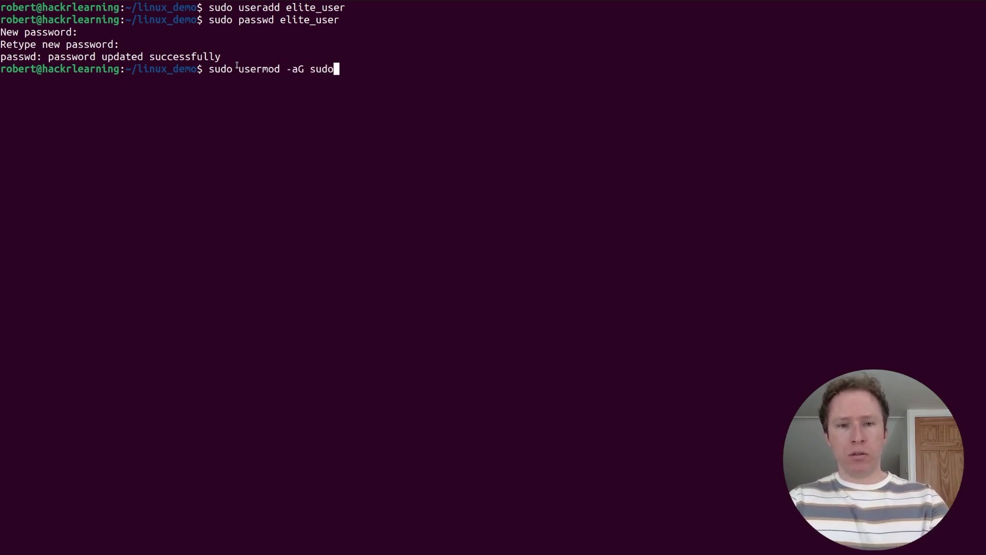
{"action": "type", "text": " elite_user"}
- Run sudo usermod -aG sudo elite_user, then clear the screen
{"action": "key", "text": "Return"}
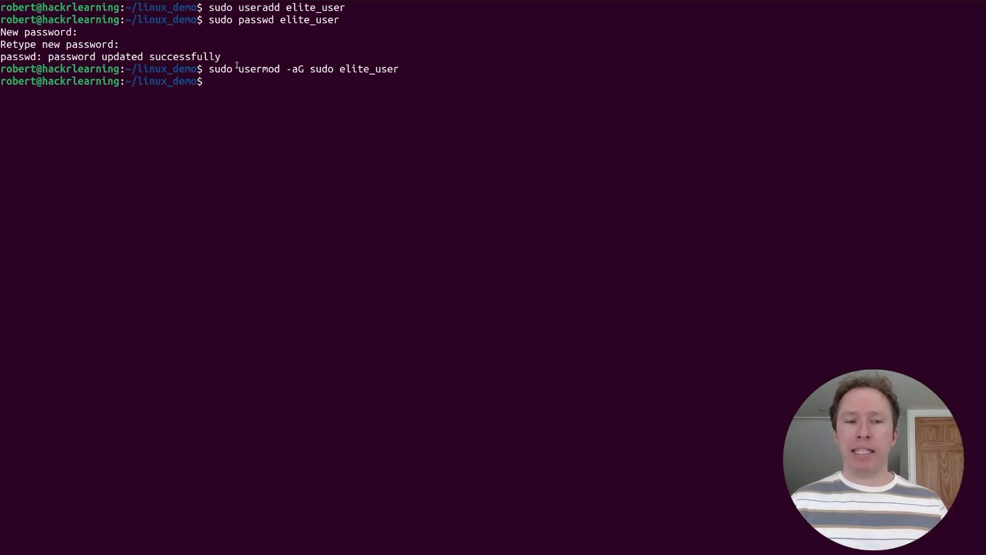
{"action": "key", "text": "ctrl+l"}
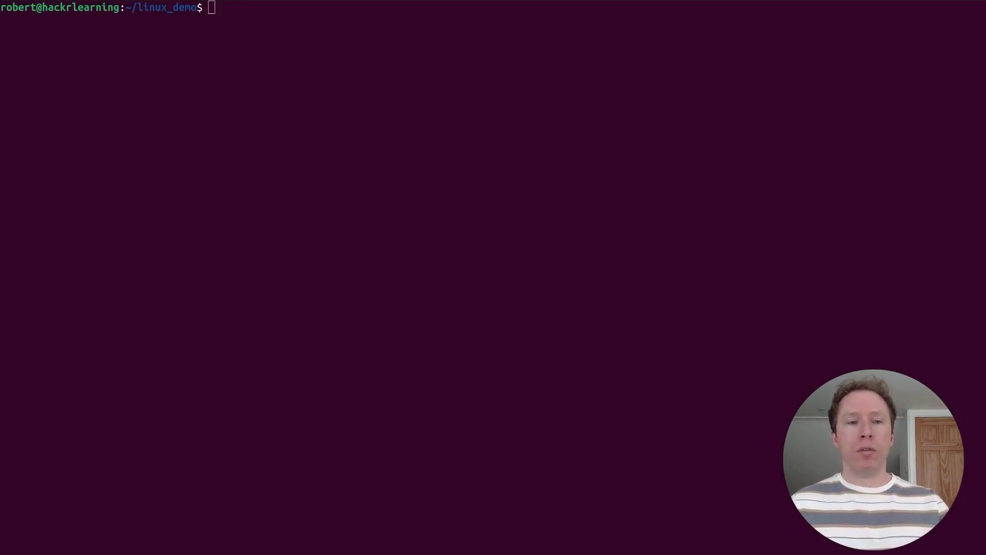
{"action": "type", "text": "sudo "}
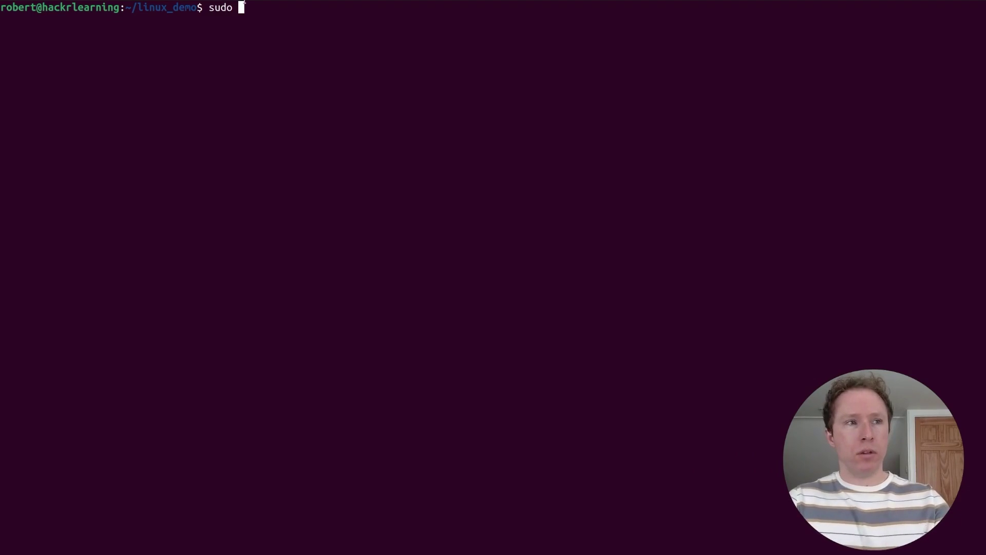
{"action": "type", "text": "contr"}
- Open root's crontab for editing, accepting the default easiest editor
{"action": "key", "text": "BackSpace"}
{"action": "key", "text": "BackSpace"}
{"action": "key", "text": "BackSpace"}
{"action": "key", "text": "BackSpace"}
{"action": "type", "text": "ro"}
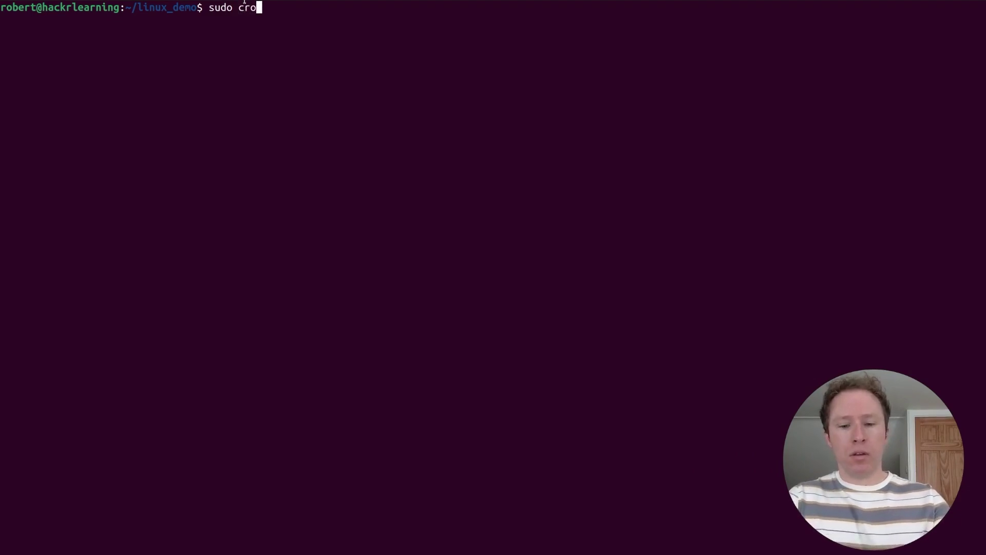
{"action": "type", "text": "ntab -e"}
{"action": "key", "text": "Return"}
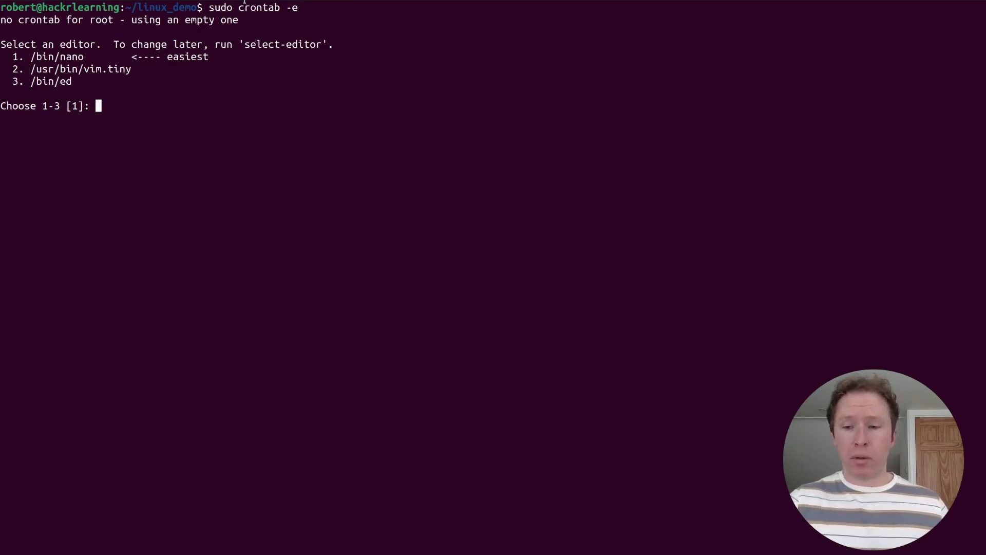
{"action": "key", "text": "Return"}
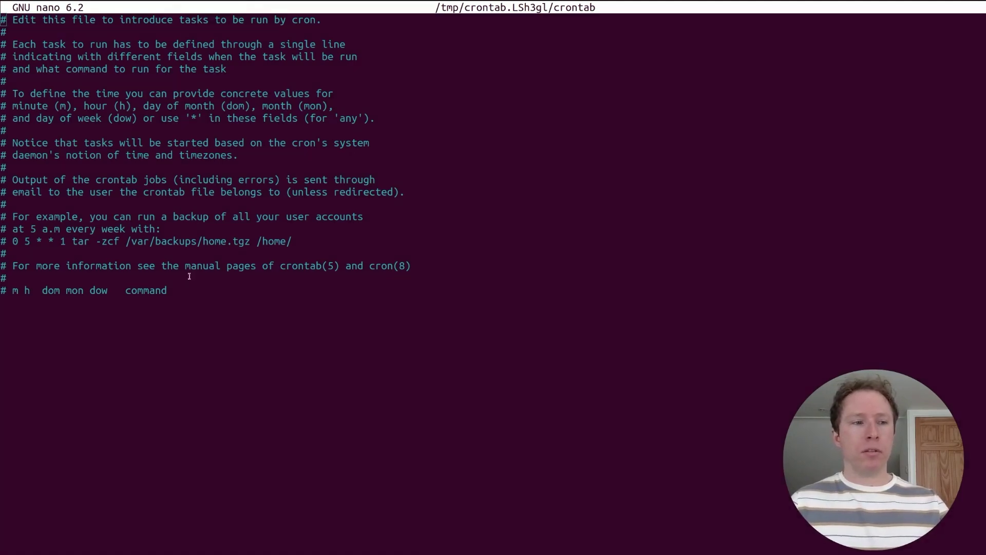
- Add an every-minute line appending 'Hello, Linux!' to cron_log.txt at the crontab's end
{"action": "key", "text": "Down"}
{"action": "key", "text": "Down"}
{"action": "key", "text": "Down"}
{"action": "key", "text": "Down"}
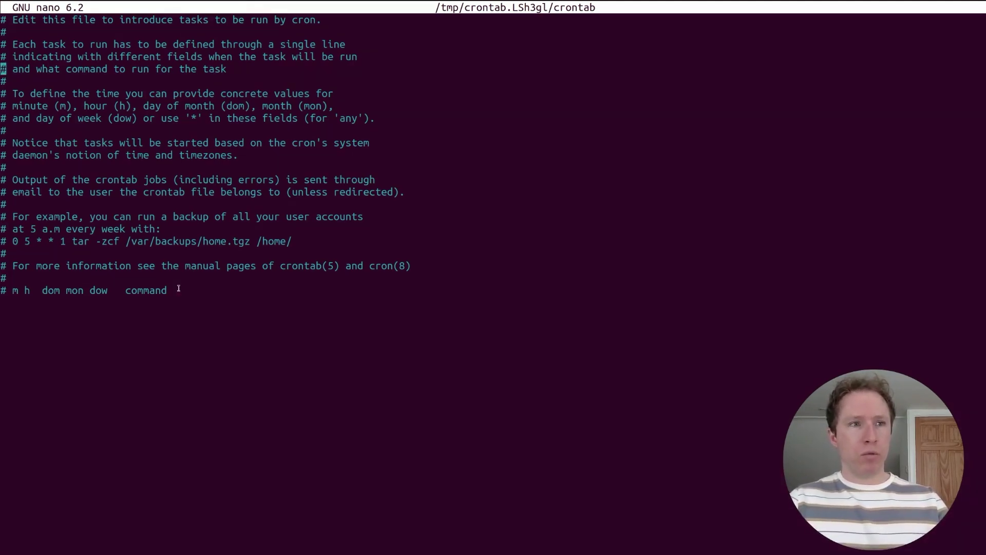
{"action": "key", "text": "Down"}
{"action": "key", "text": "Down"}
{"action": "key", "text": "Down"}
{"action": "key", "text": "Down"}
{"action": "key", "text": "Return"}
{"action": "type", "text": "* * * * * echo \"Hello, Linux!\" >> ~/linux_demo/cron_log.txt"}
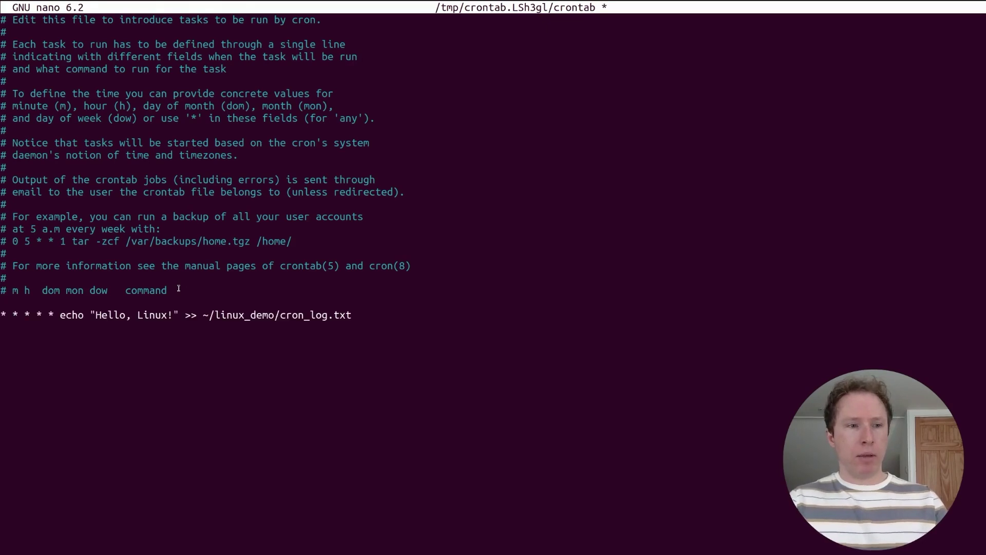
{"action": "key", "text": "Return"}
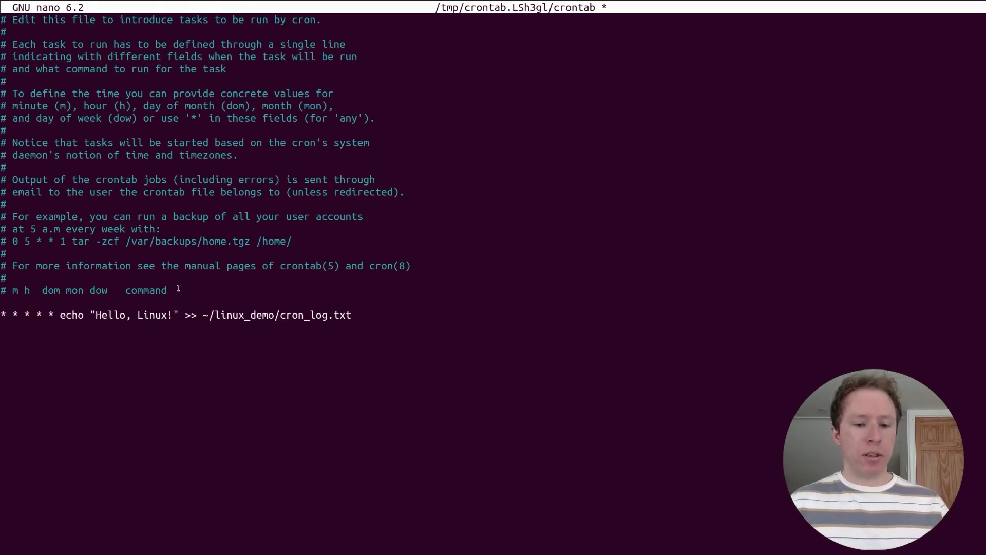
{"action": "key", "text": "Left"}
{"action": "key", "text": "Left"}
{"action": "key", "text": "Left"}
{"action": "key", "text": "Left"}
{"action": "key", "text": "Left"}
{"action": "key", "text": "Left"}
{"action": "key", "text": "Left"}
{"action": "key", "text": "Left"}
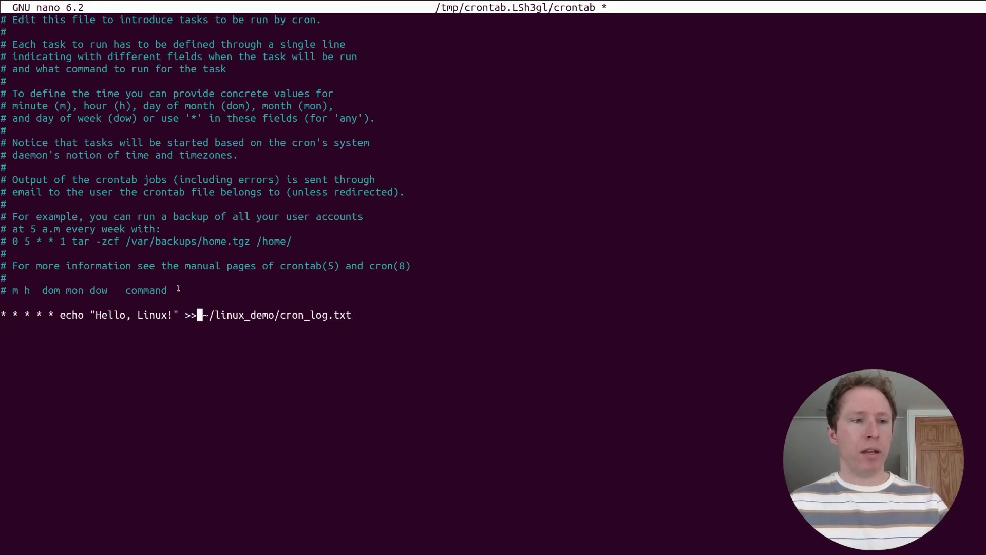
{"action": "key", "text": "Left"}
{"action": "key", "text": "Right"}
{"action": "key", "text": "Right"}
{"action": "key", "text": "Right"}
{"action": "key", "text": "Right"}
{"action": "key", "text": "Right"}
{"action": "key", "text": "Right"}
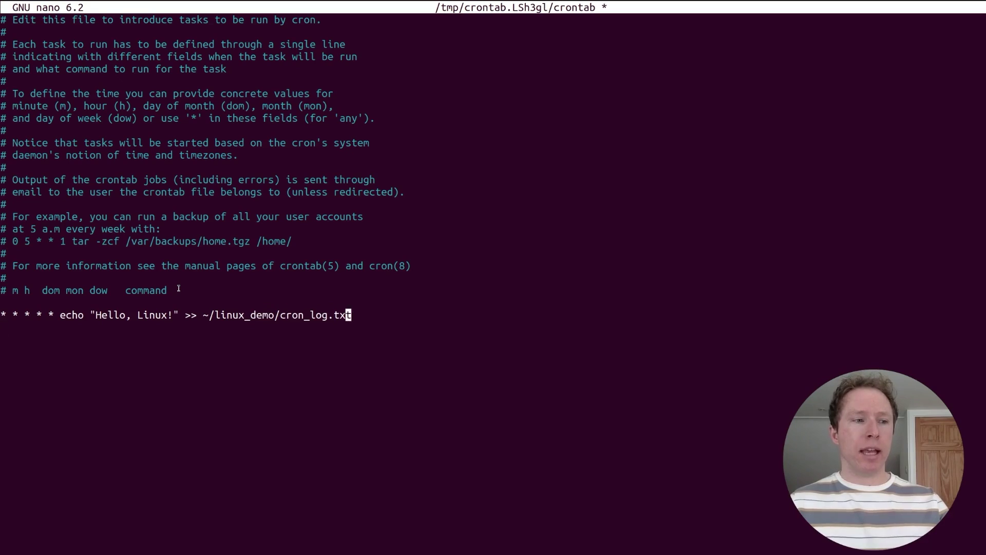
{"action": "key", "text": "Right"}
{"action": "key", "text": "Right"}
{"action": "key", "text": "Left"}
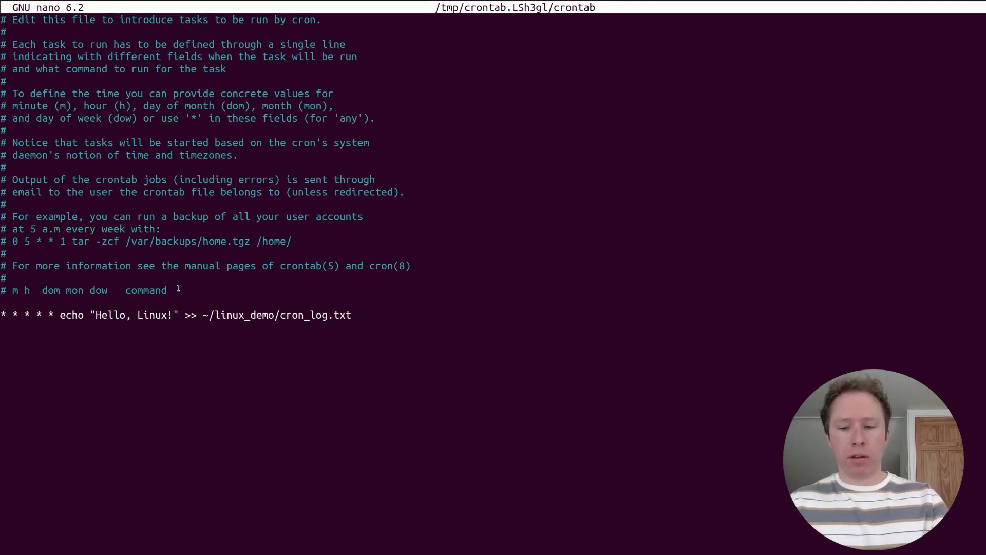
- Save the crontab under the same name and exit nano to install it
{"action": "key", "text": "ctrl+x"}
{"action": "key", "text": "y"}
{"action": "key", "text": "Return"}
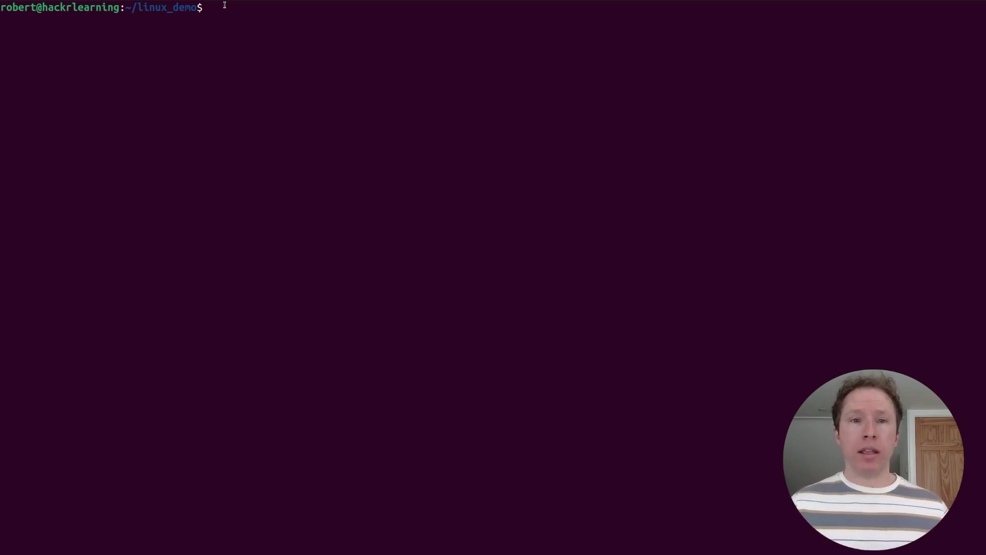
{"action": "type", "text": "sud"}
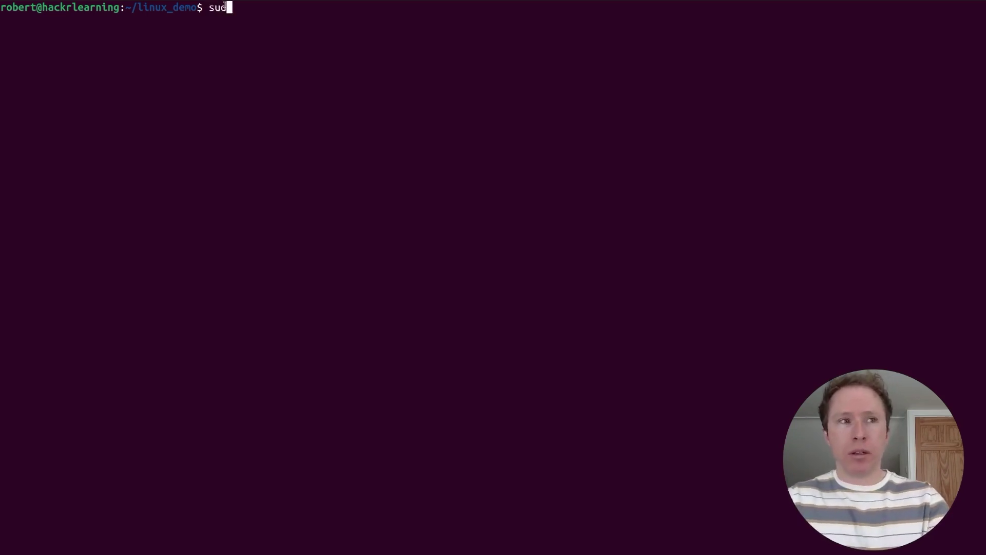
{"action": "type", "text": "o systemc"}
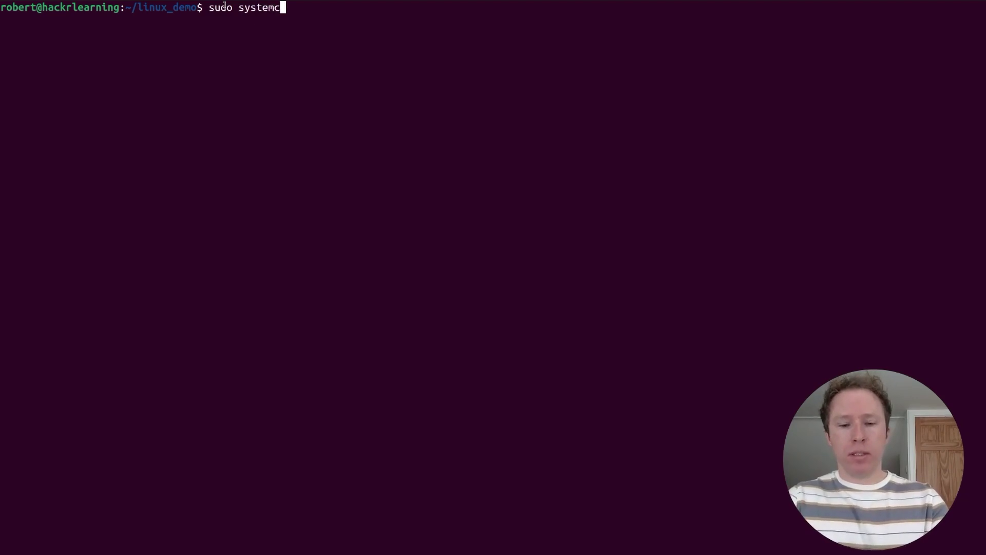
{"action": "type", "text": "tl rest"}
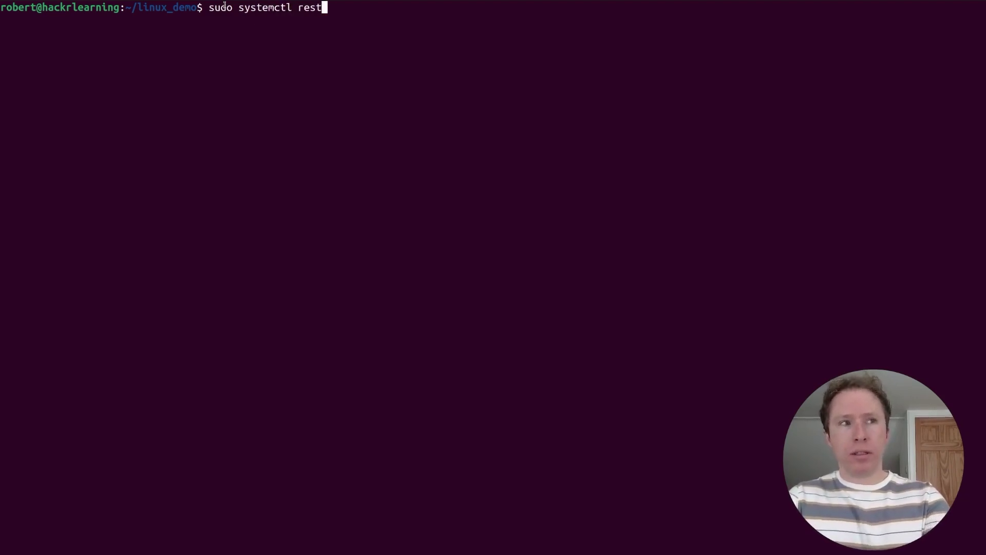
{"action": "type", "text": "art network"}
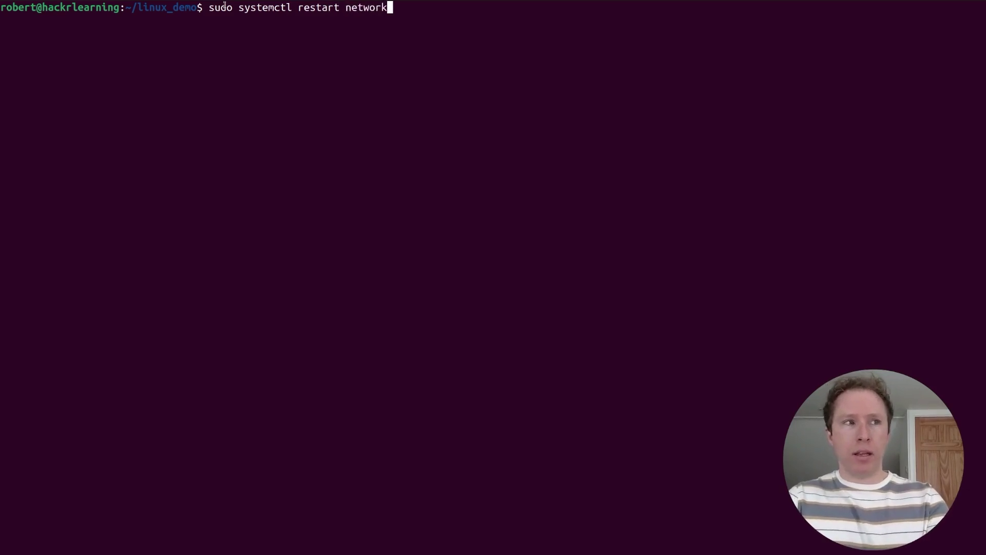
{"action": "type", "text": "ing"}
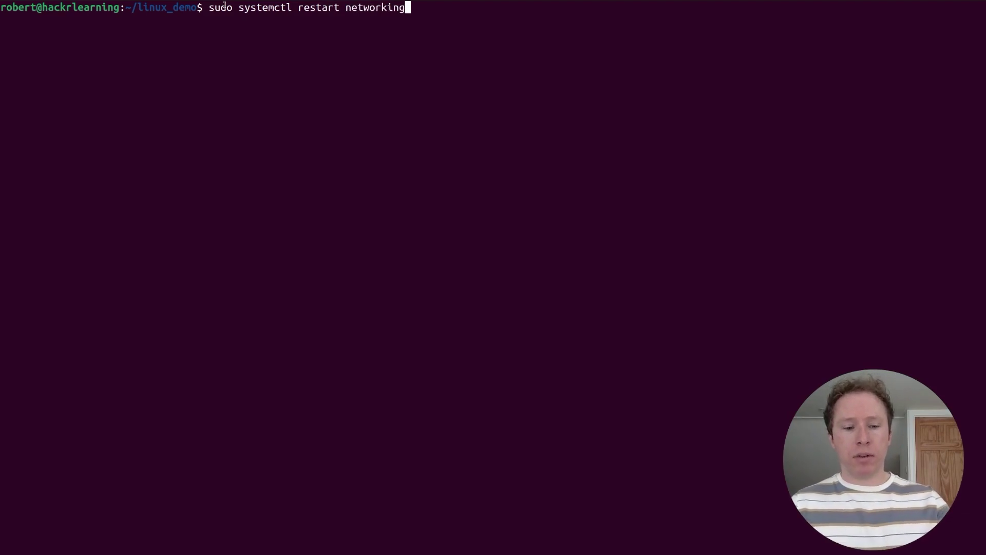
- Run sudo systemctl restart networking, see the networking.service not-found error, and clear the screen
{"action": "key", "text": "Return"}
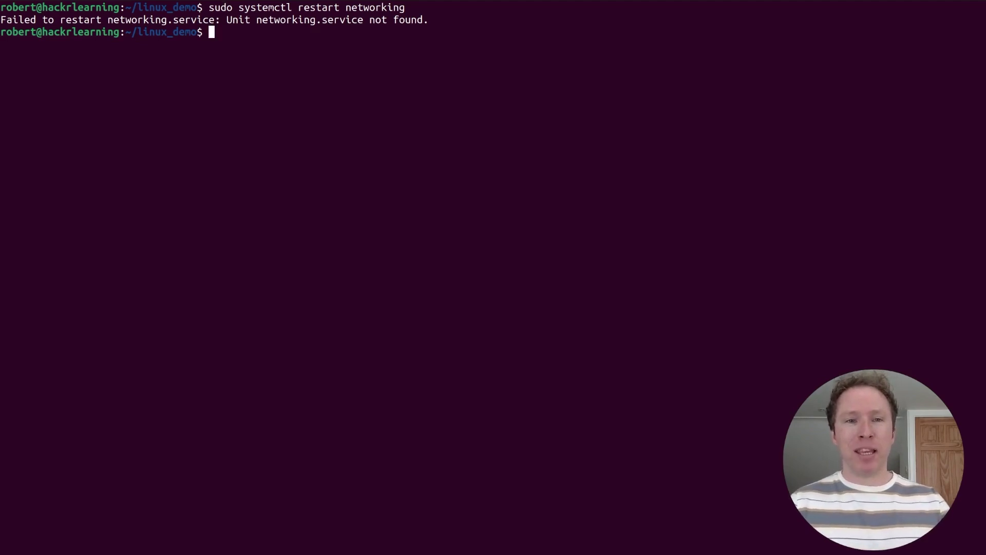
{"action": "key", "text": "ctrl+l"}
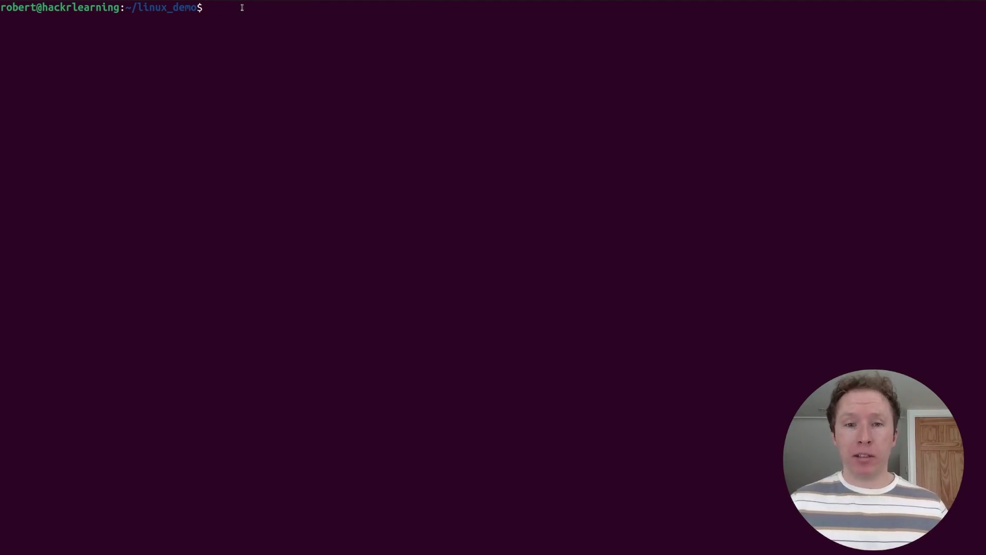
{"action": "type", "text": "sudo "}
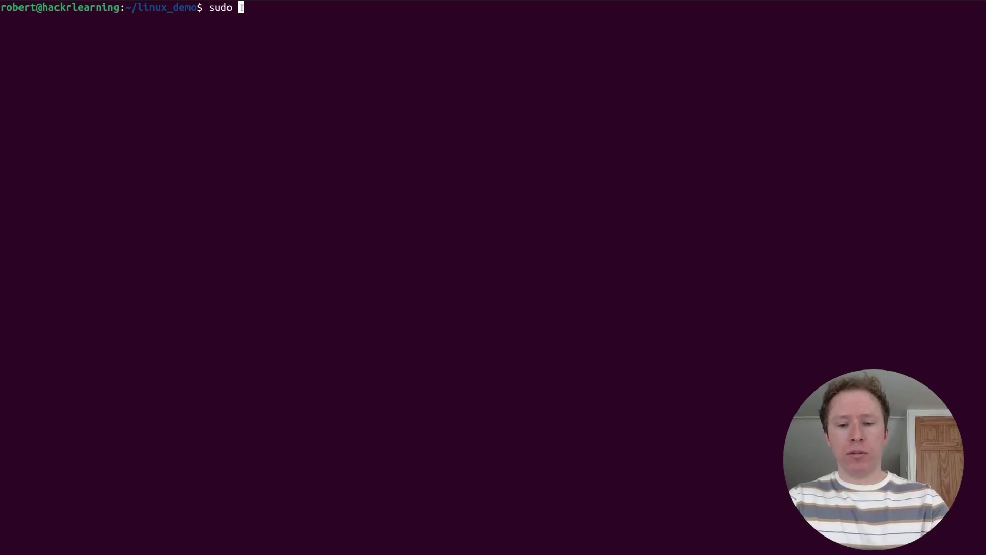
{"action": "type", "text": "systemctl"}
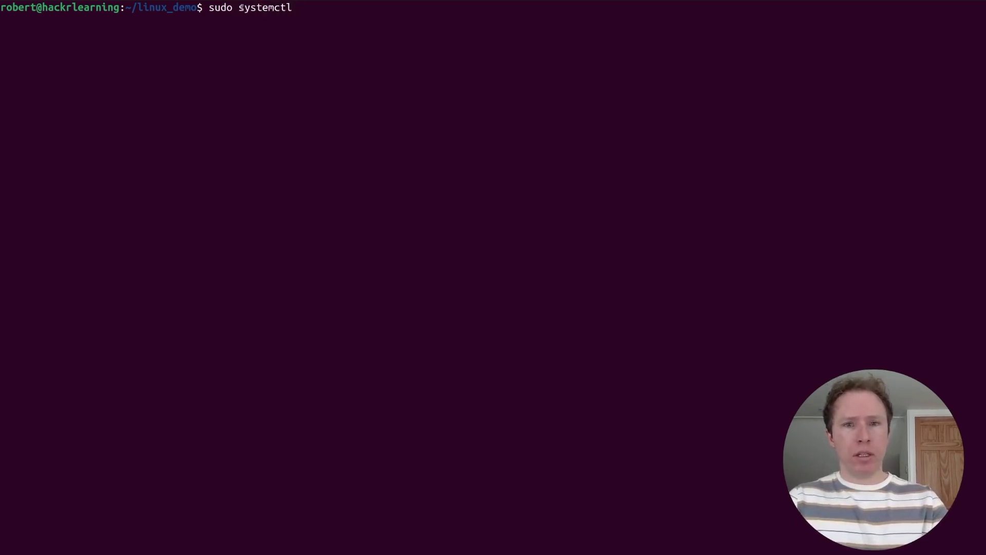
{"action": "type", "text": " restart Net"}
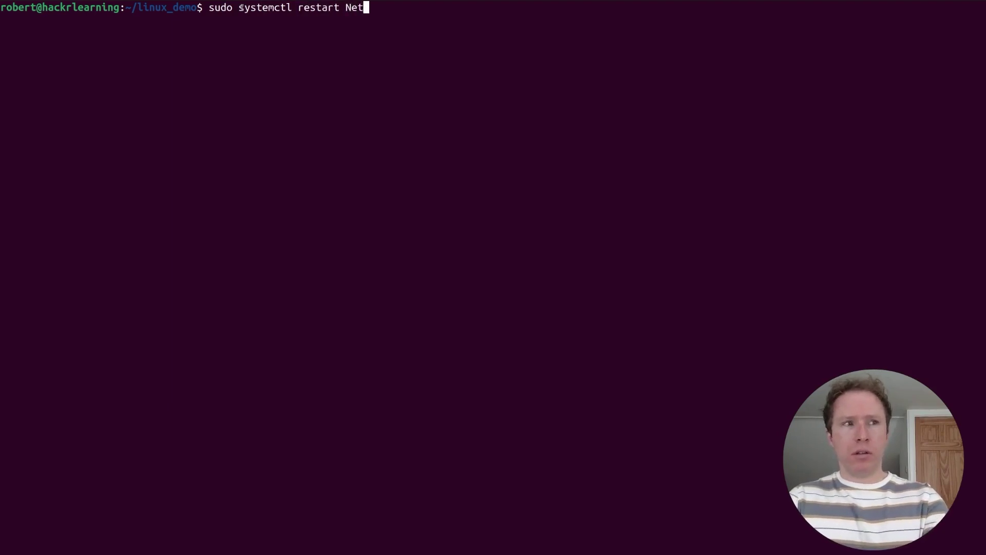
{"action": "type", "text": "workManager"}
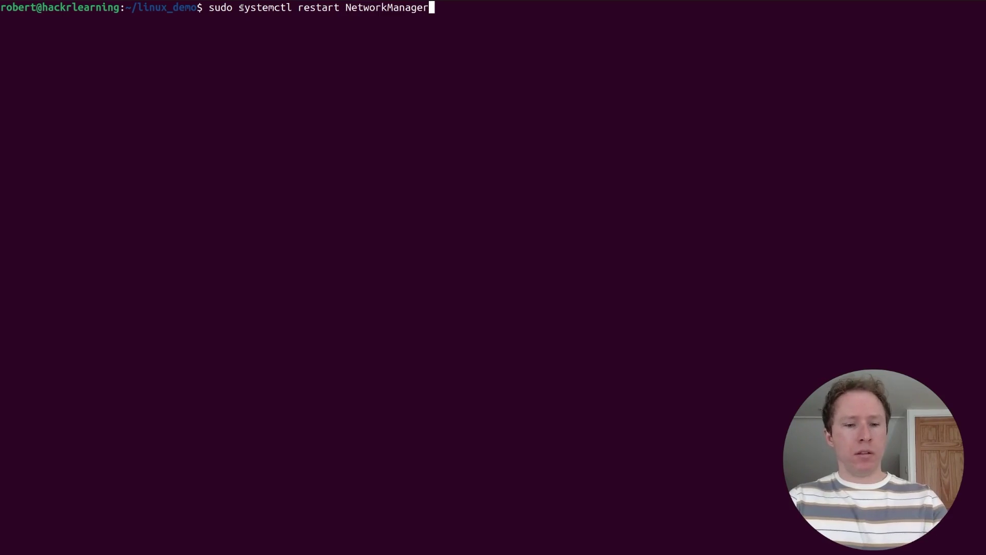
- Run sudo systemctl restart NetworkManager, which returns silently to the prompt
{"action": "key", "text": "Return"}
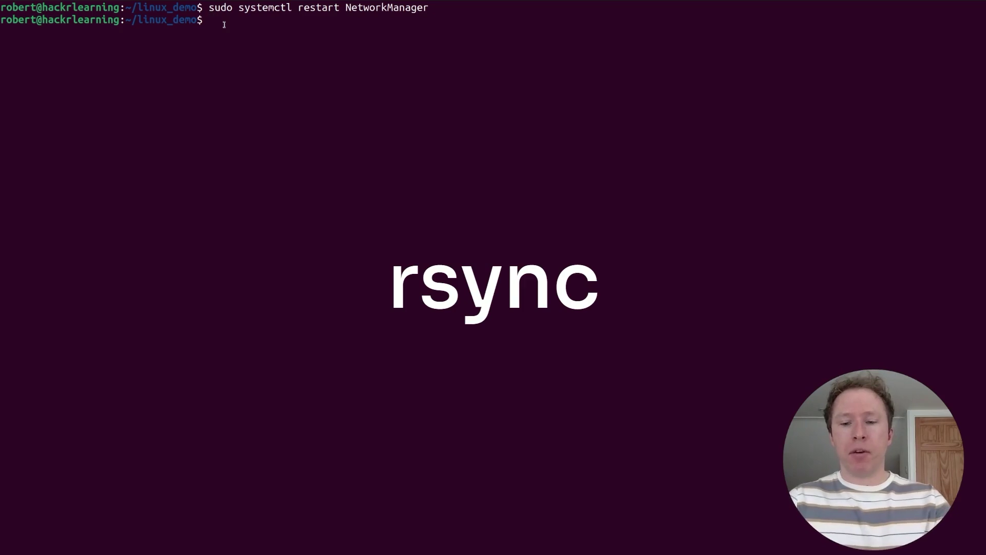
{"action": "type", "text": "rsync"}
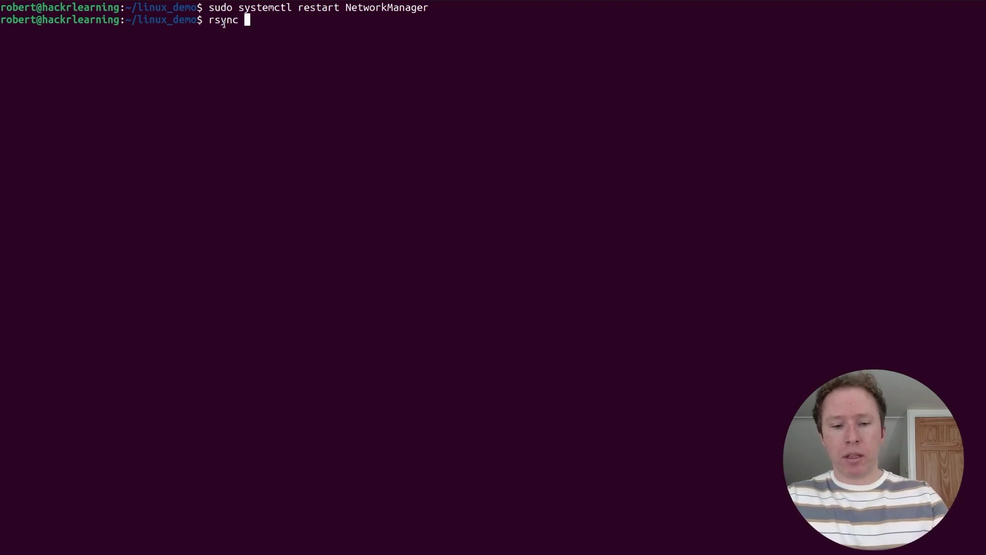
{"action": "type", "text": "-av "}
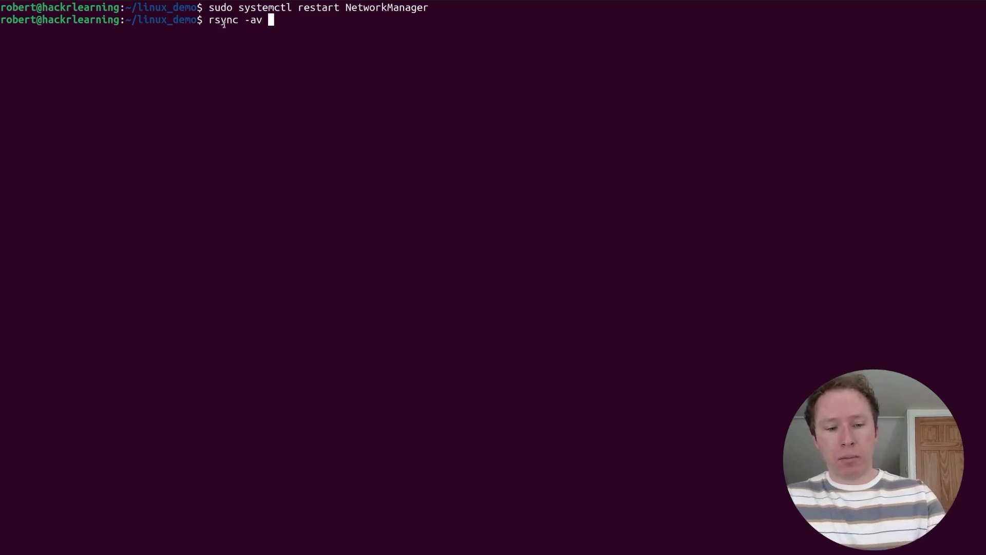
{"action": "type", "text": "~/linux_de"}
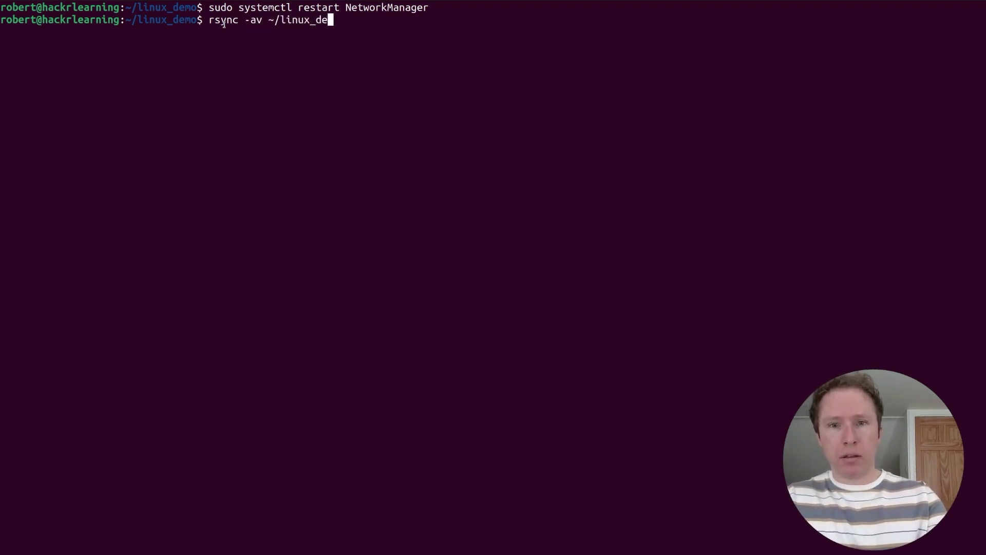
{"action": "type", "text": "mo/"}
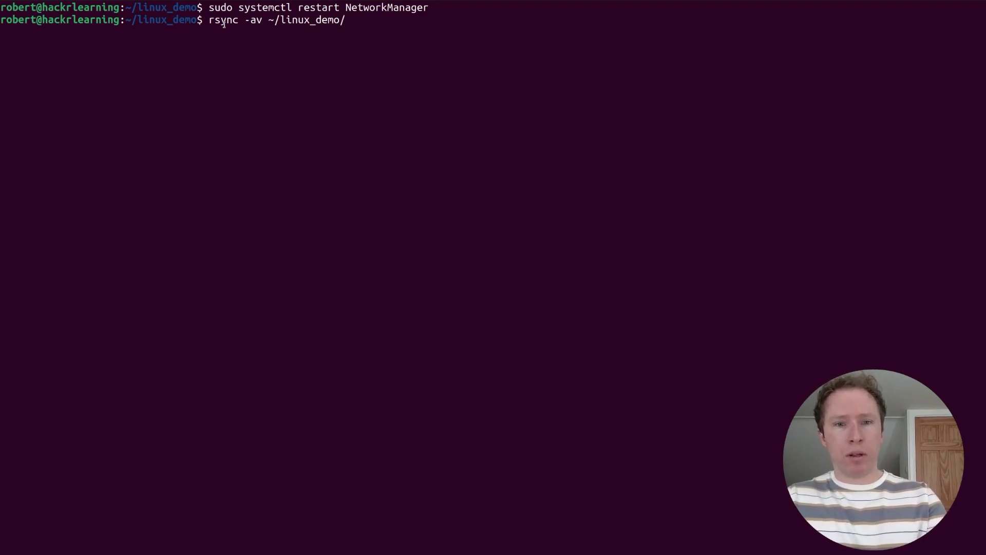
{"action": "type", "text": " ~/"}
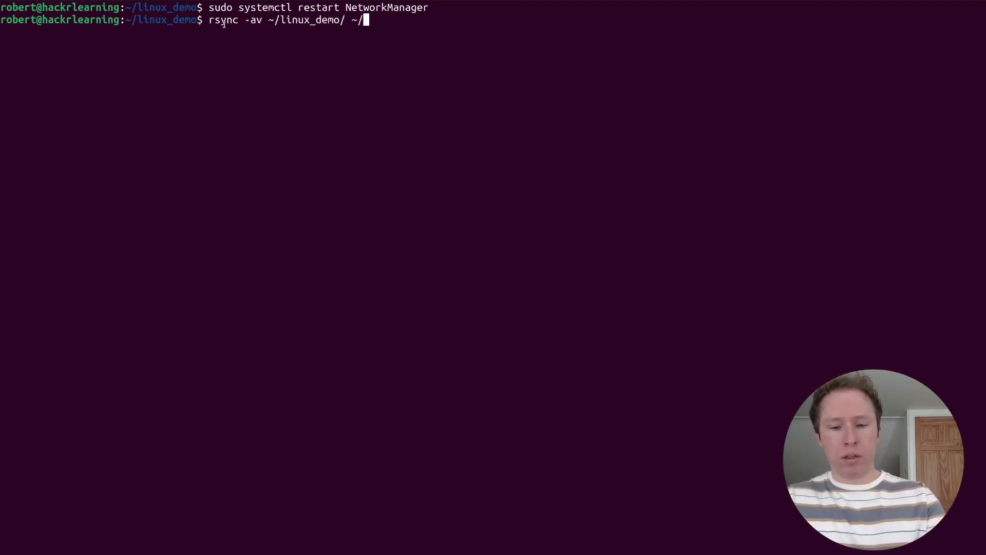
{"action": "type", "text": "linux_Demo"}
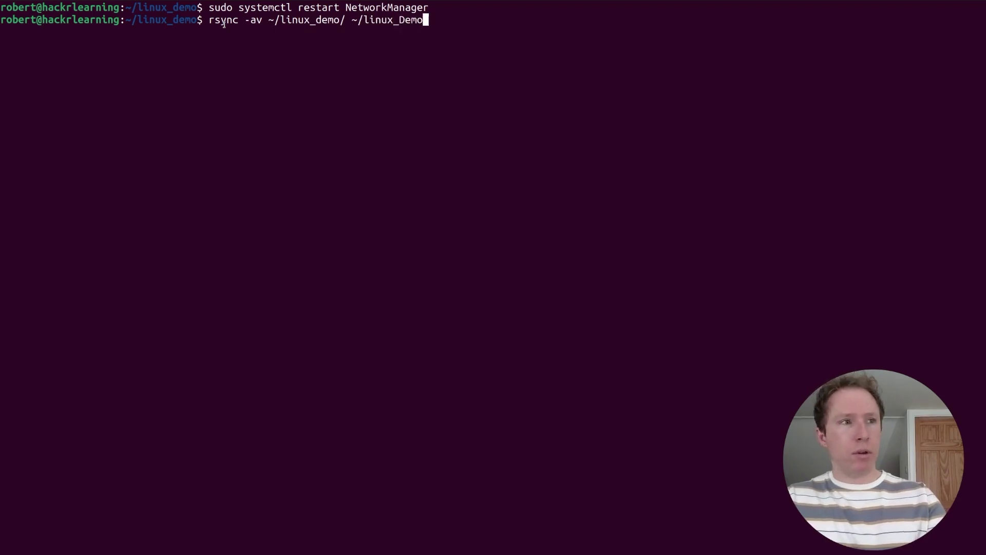
- Fix the mistyped path and run rsync -av ~/linux_demo/ ~/linux_demo_backup/
{"action": "key", "text": "BackSpace"}
{"action": "key", "text": "BackSpace"}
{"action": "key", "text": "BackSpace"}
{"action": "type", "text": "demo_backup"}
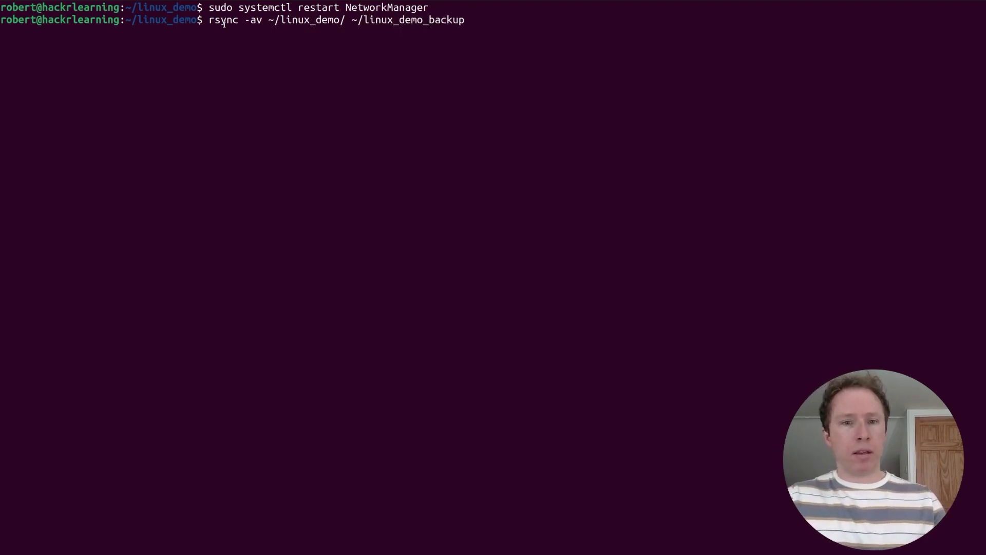
{"action": "type", "text": "/"}
{"action": "key", "text": "Return"}
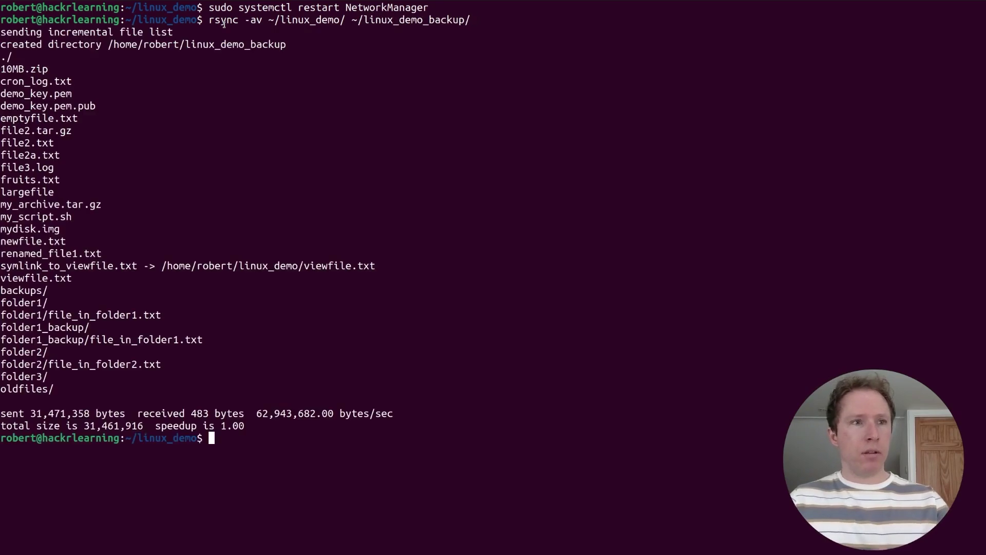